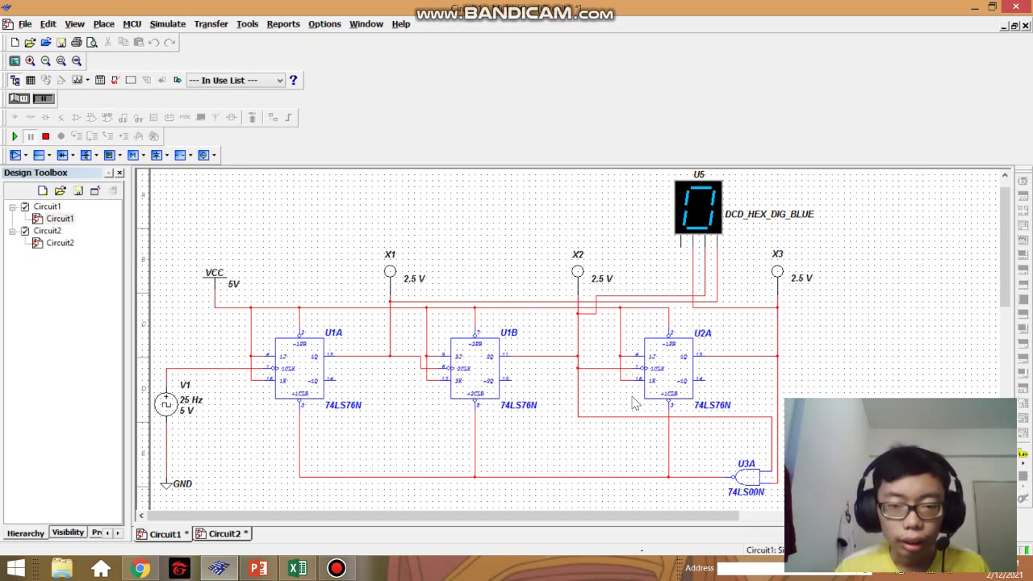
Step: Scroll the schematic and drag wires to tidy the counter layout
scroll(497, 435, up, 2)
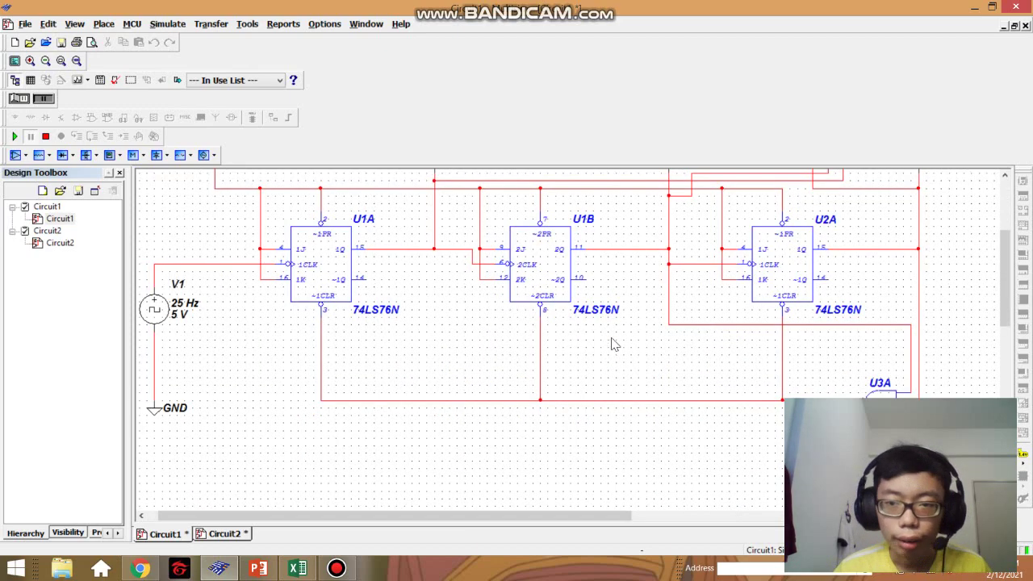
scroll(569, 347, up, 1)
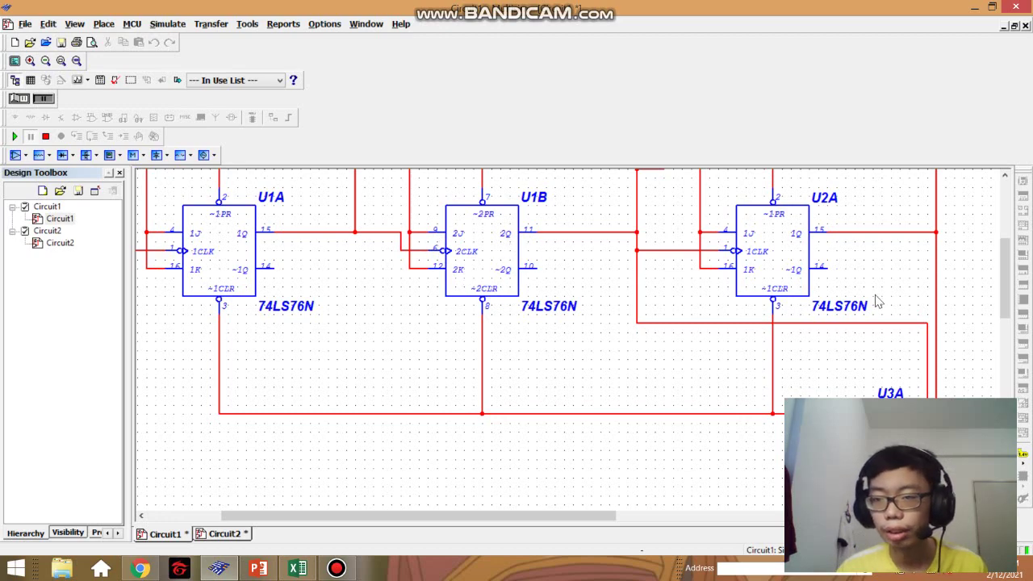
scroll(569, 346, down, 2)
drag(590, 518, 476, 518)
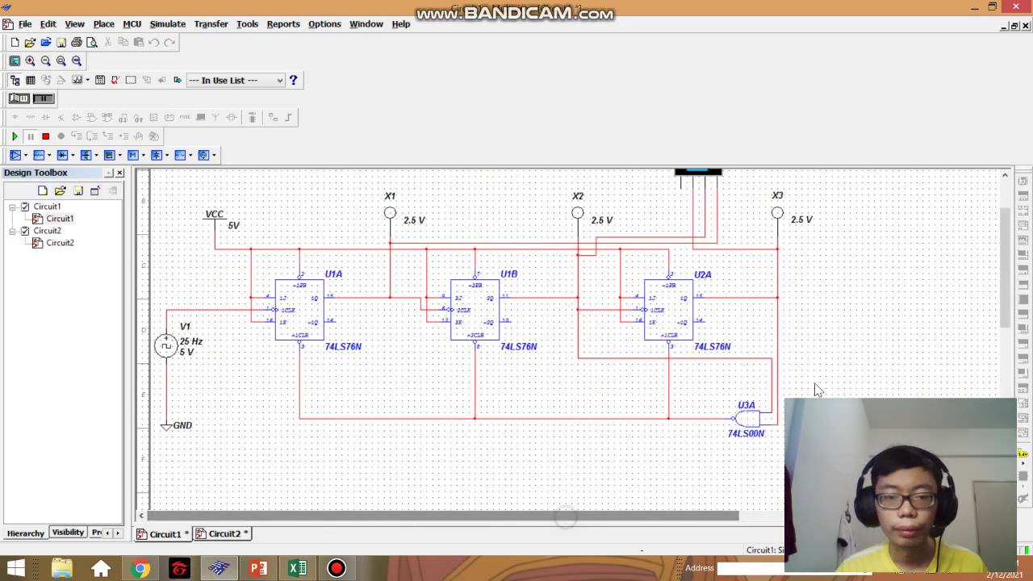
drag(1007, 319, 980, 288)
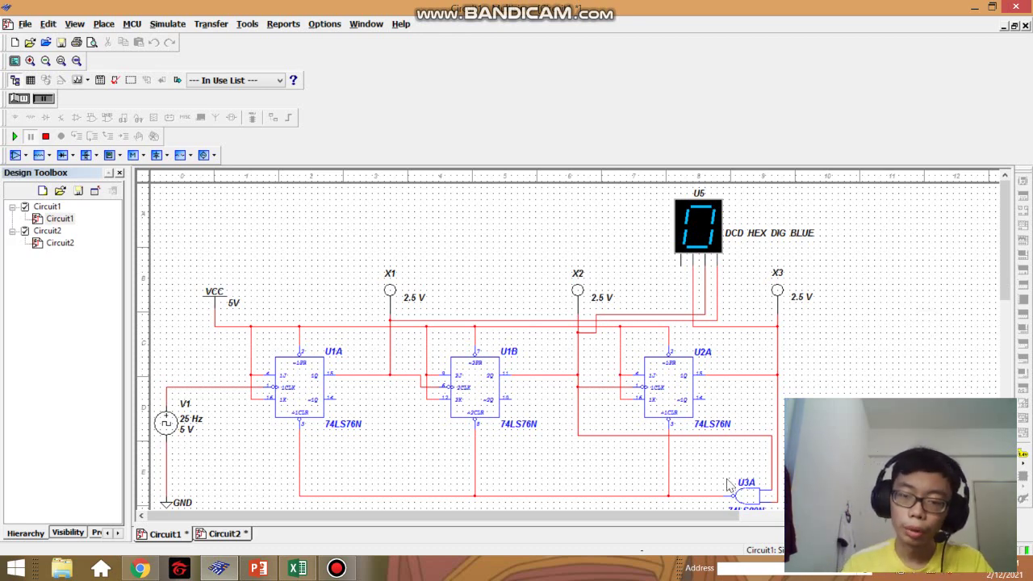
Step: Select the U3A NAND reset gate and adjust the wiring beside it
drag(710, 465, 779, 506)
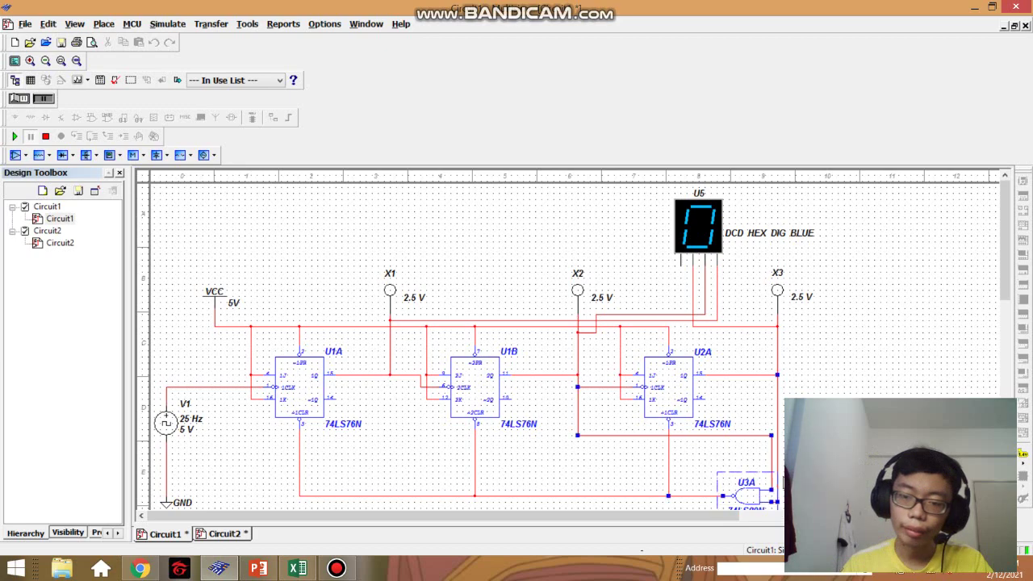
click(715, 465)
drag(1000, 297, 1005, 324)
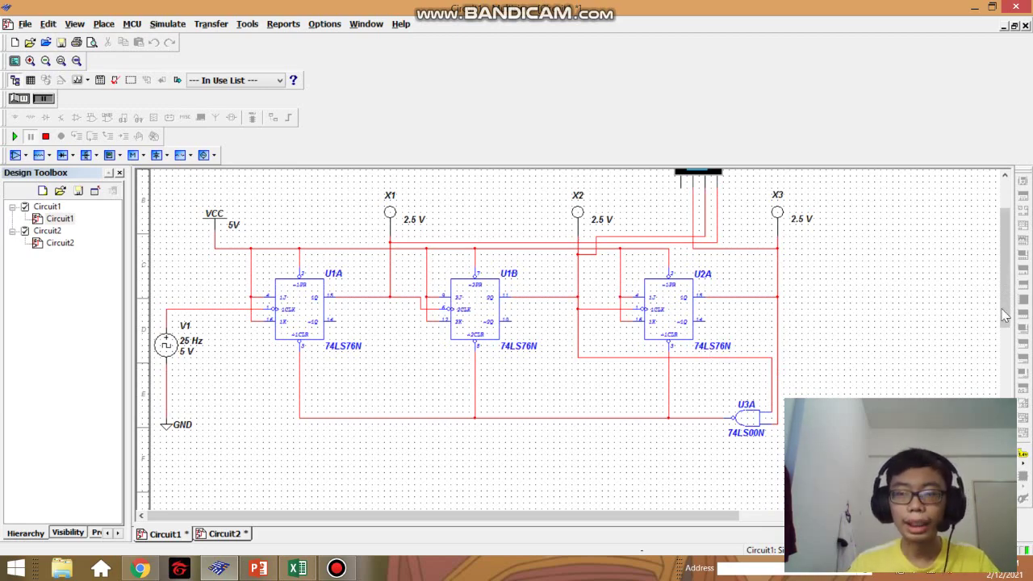
drag(1004, 317, 1007, 288)
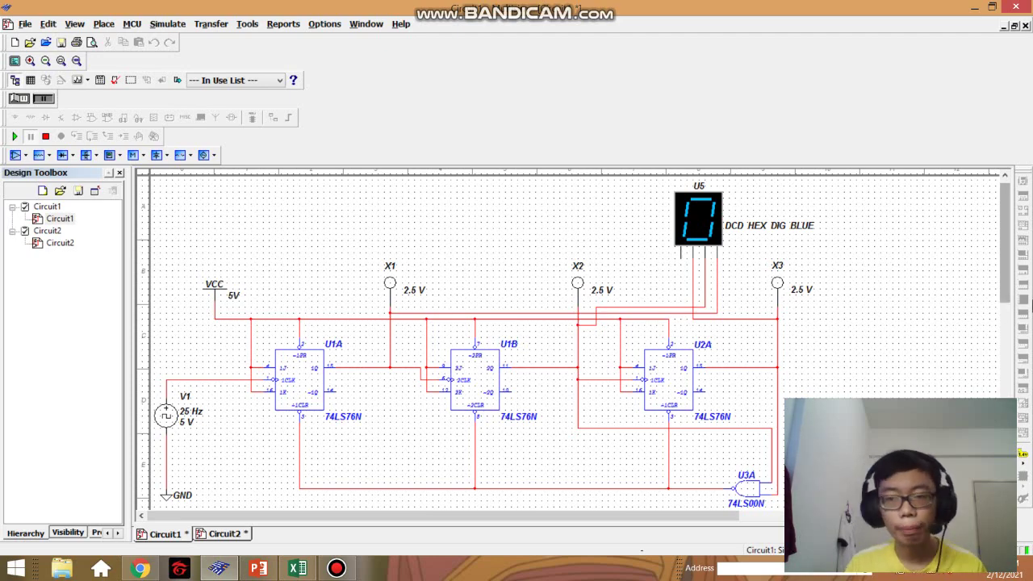
drag(1007, 256, 1007, 266)
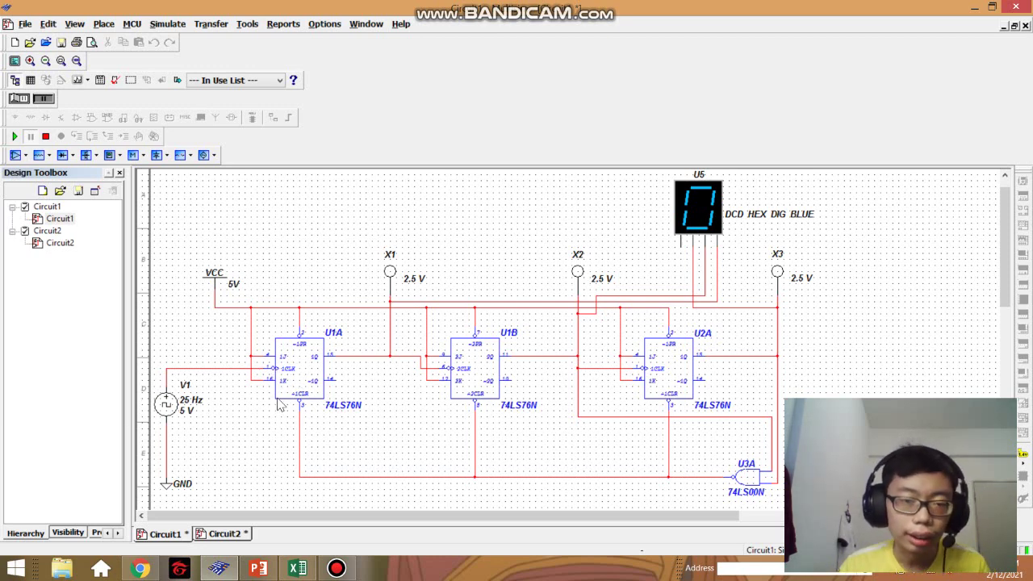
Step: Trace the V1 clock, flip-flops U1A and U1B, and their output wires to X1 and X2
click(295, 372)
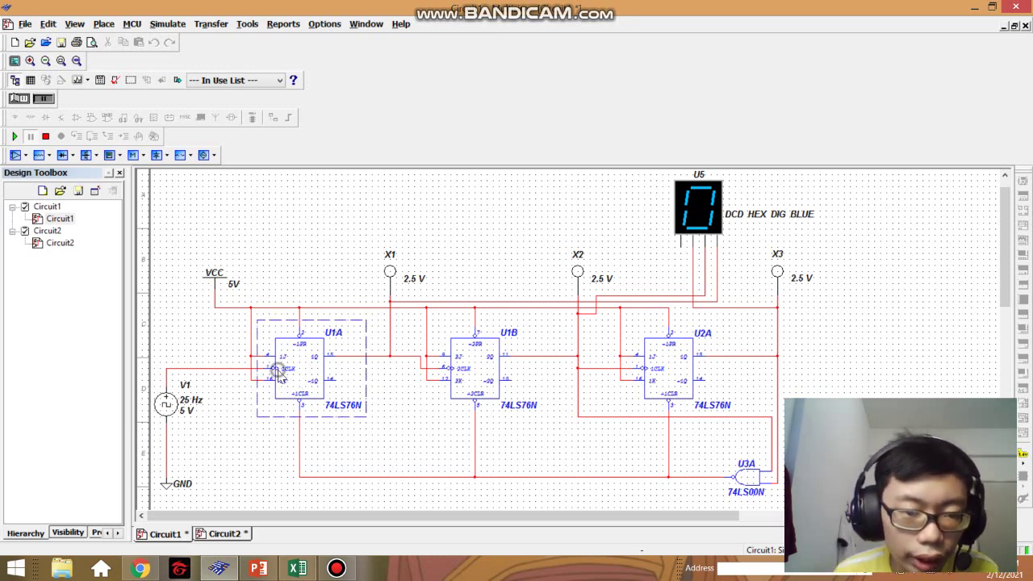
click(236, 449)
click(169, 403)
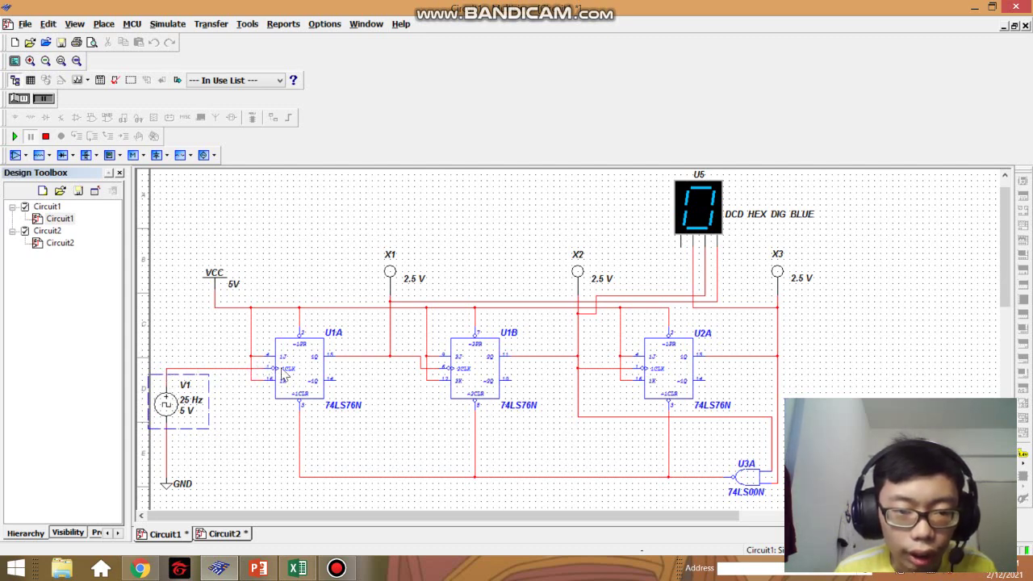
click(236, 369)
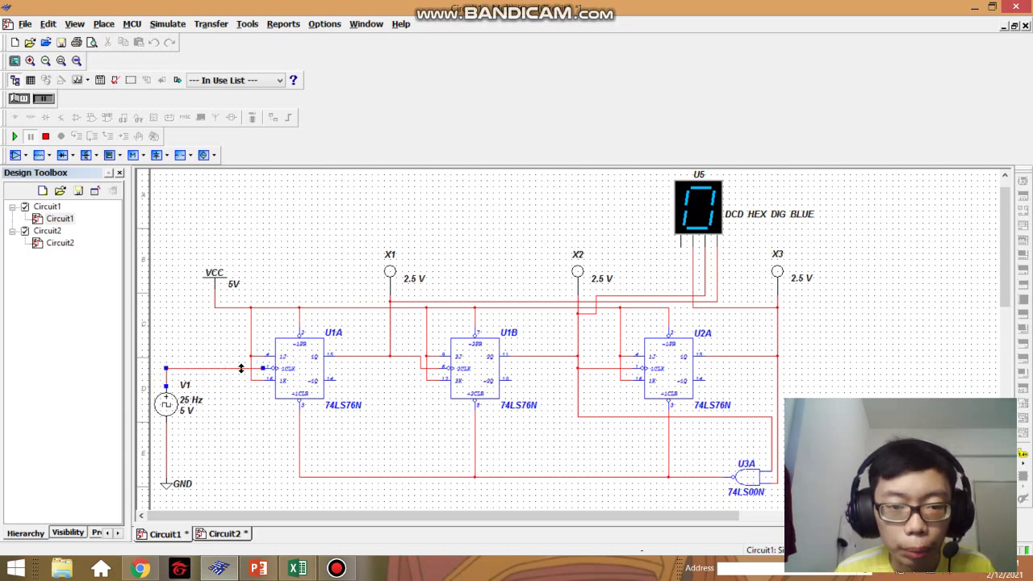
click(352, 356)
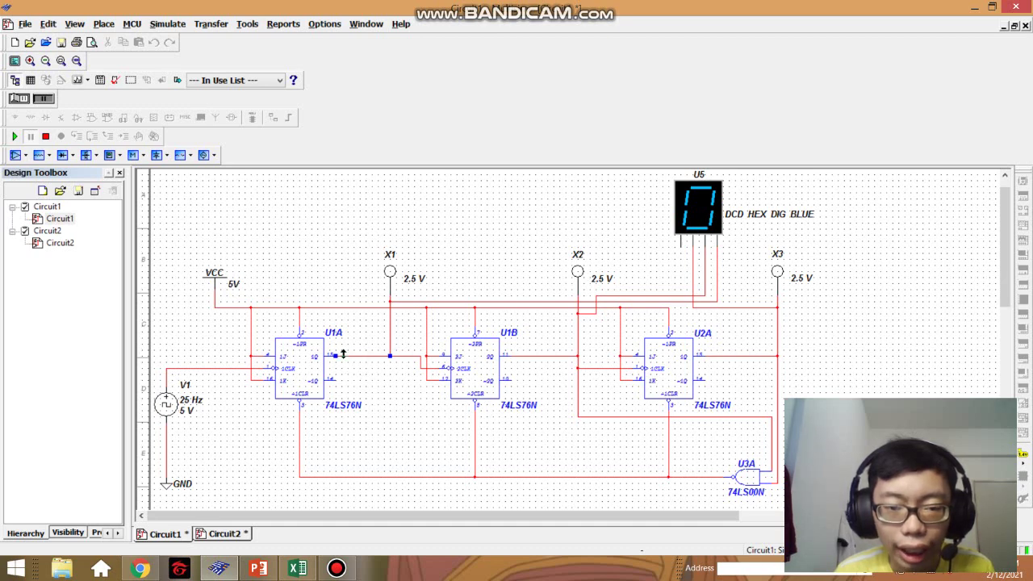
click(460, 375)
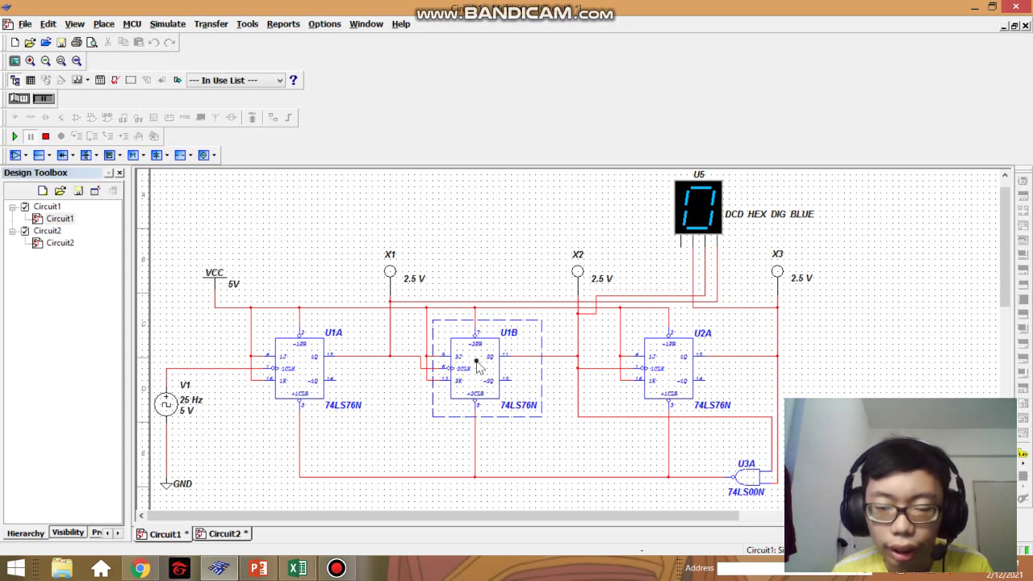
click(551, 357)
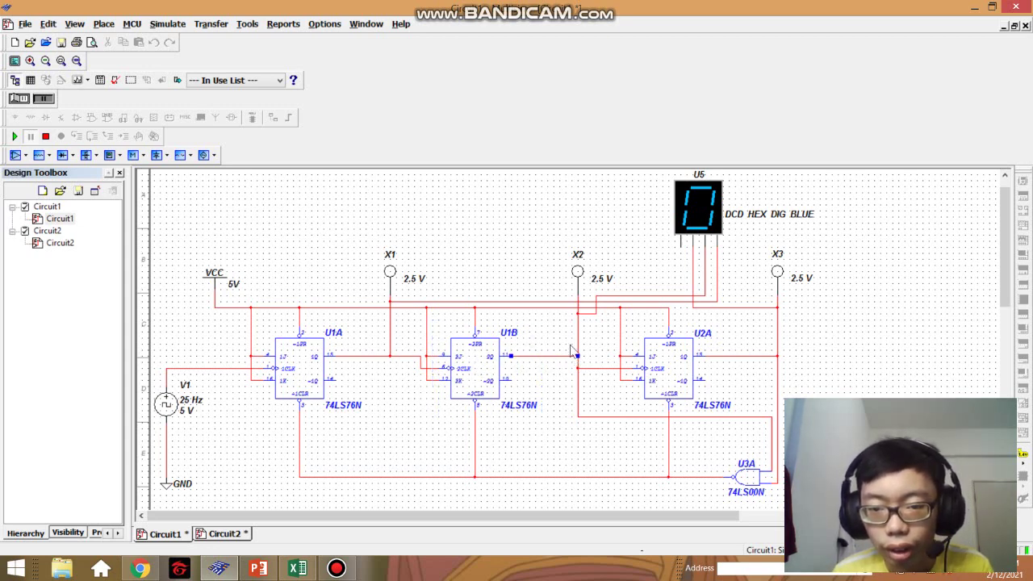
click(487, 351)
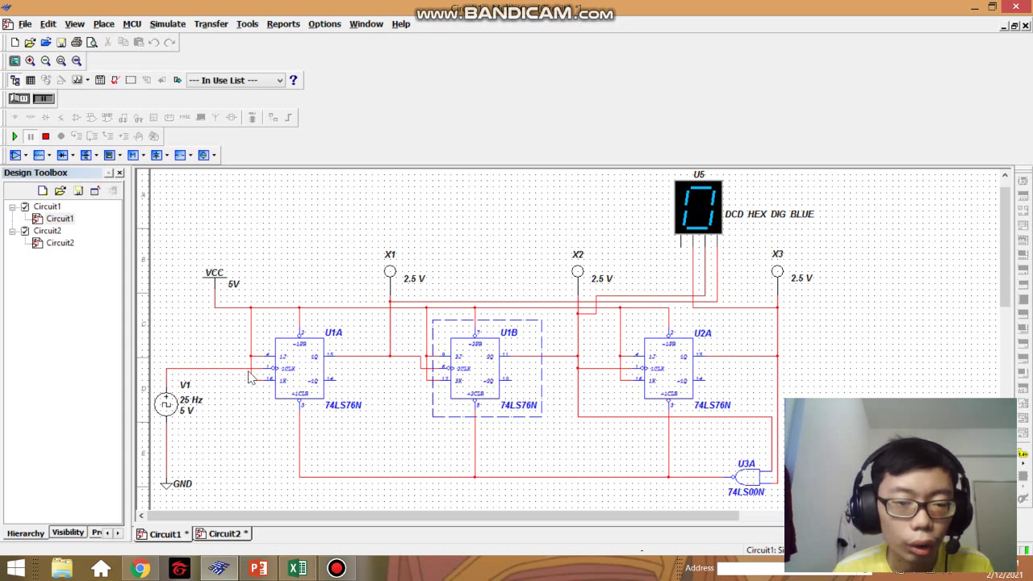
Step: Review U1A and U1B again with their clock input wires and the output to X2
click(305, 367)
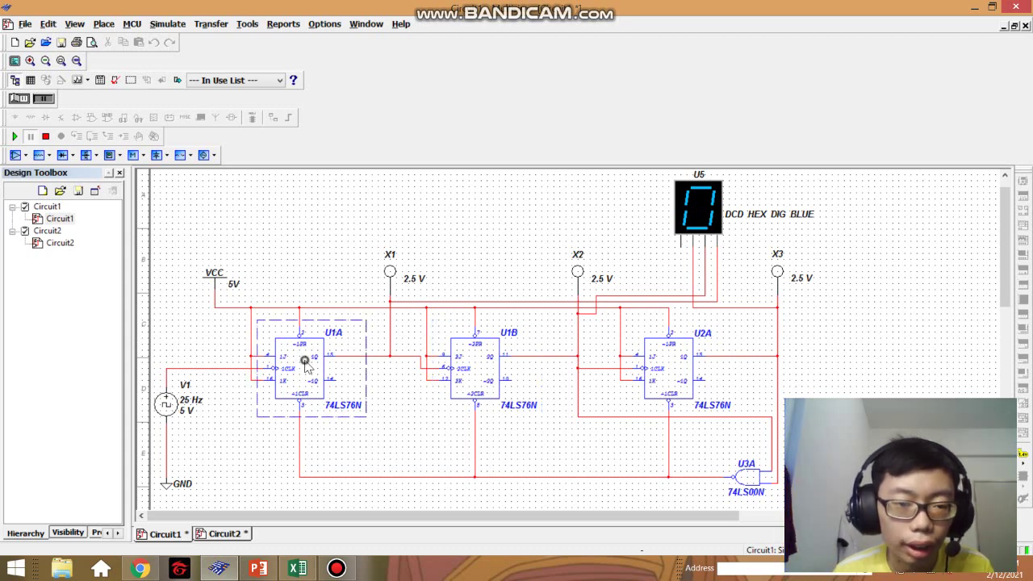
click(236, 369)
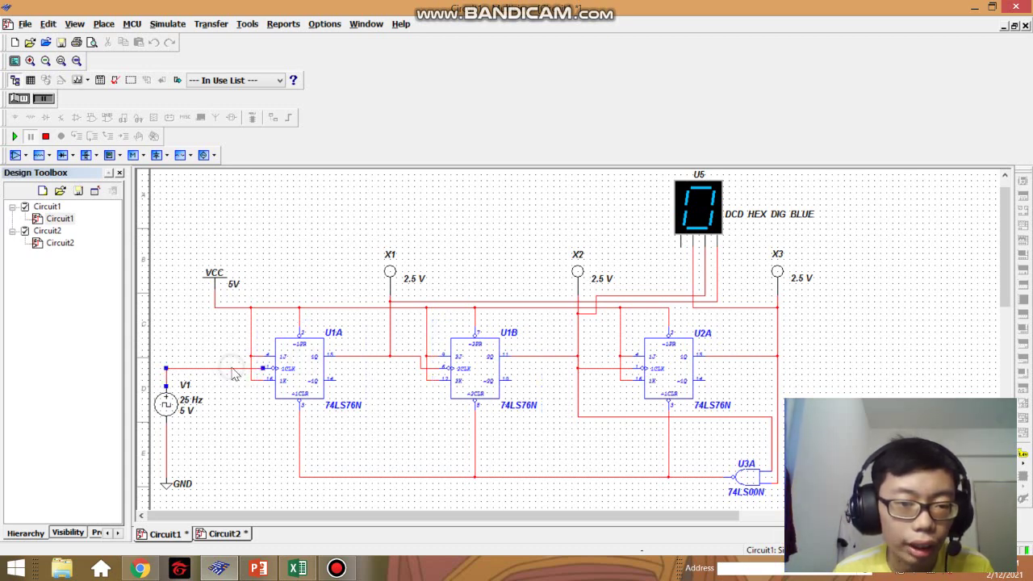
click(279, 369)
click(342, 360)
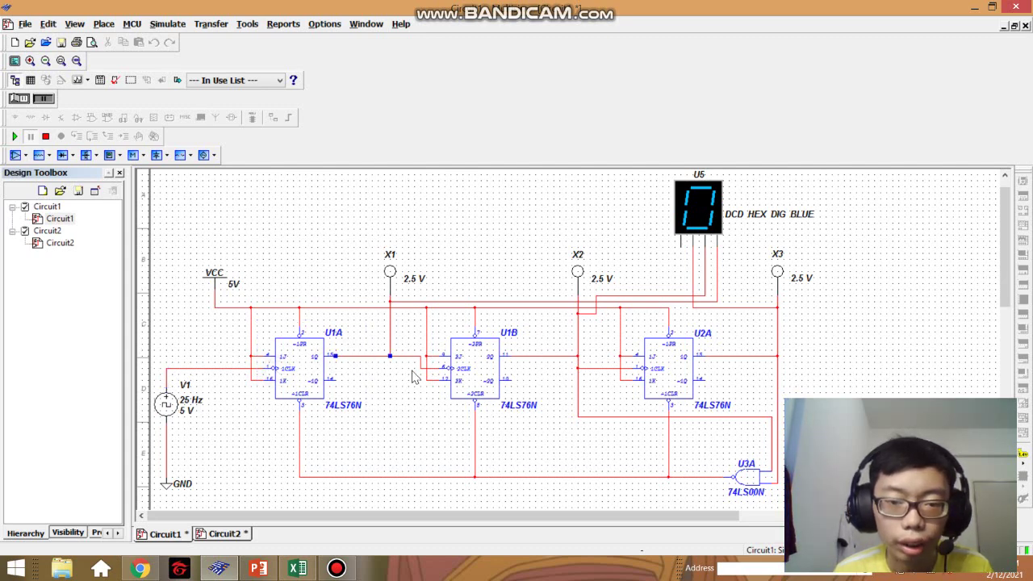
click(481, 360)
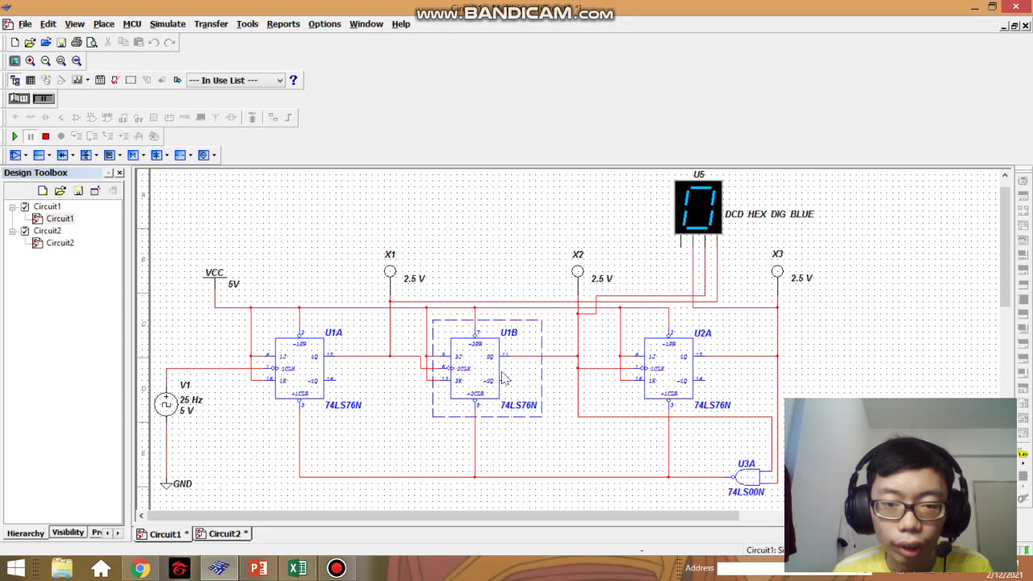
click(419, 365)
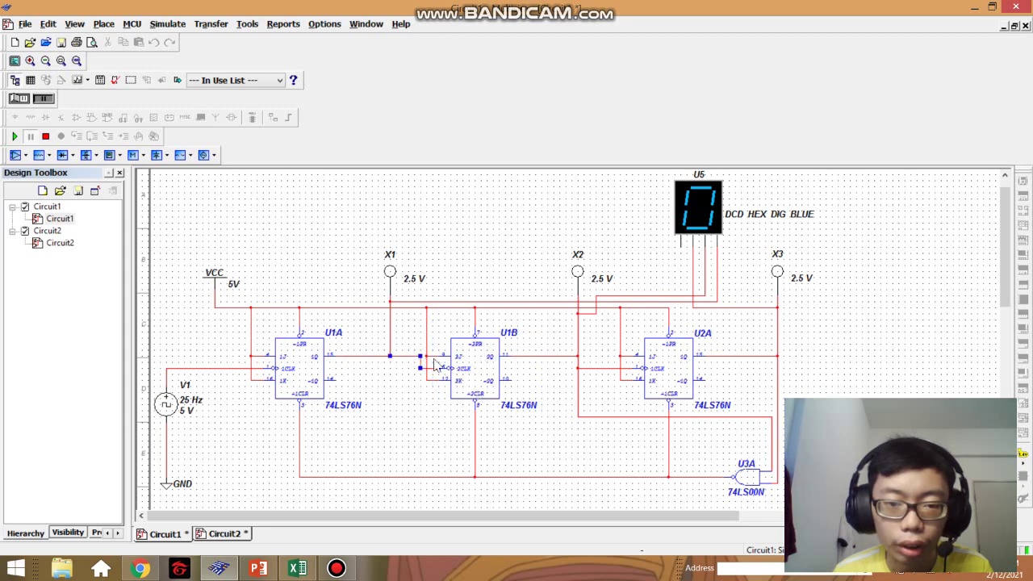
click(487, 363)
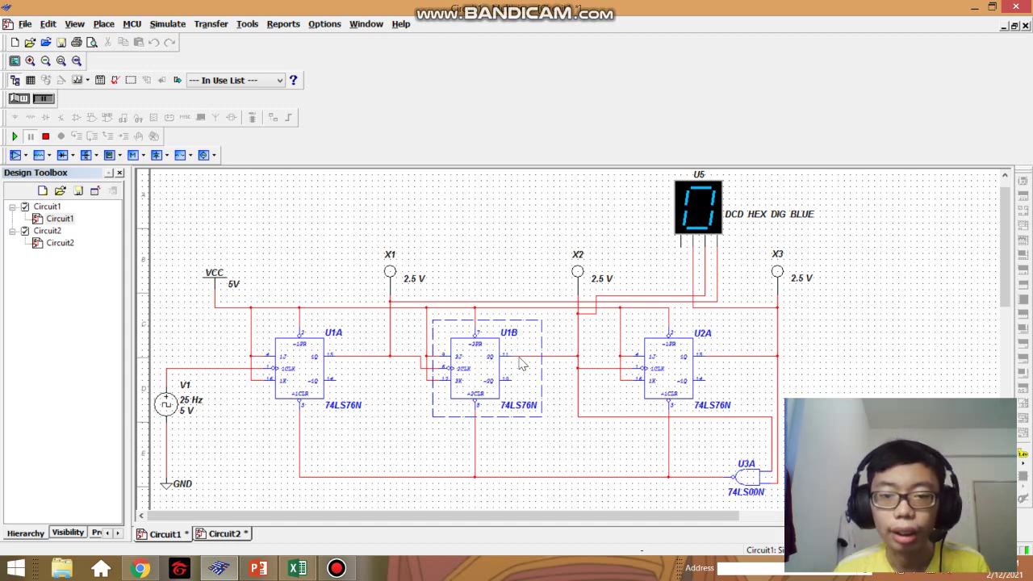
click(518, 356)
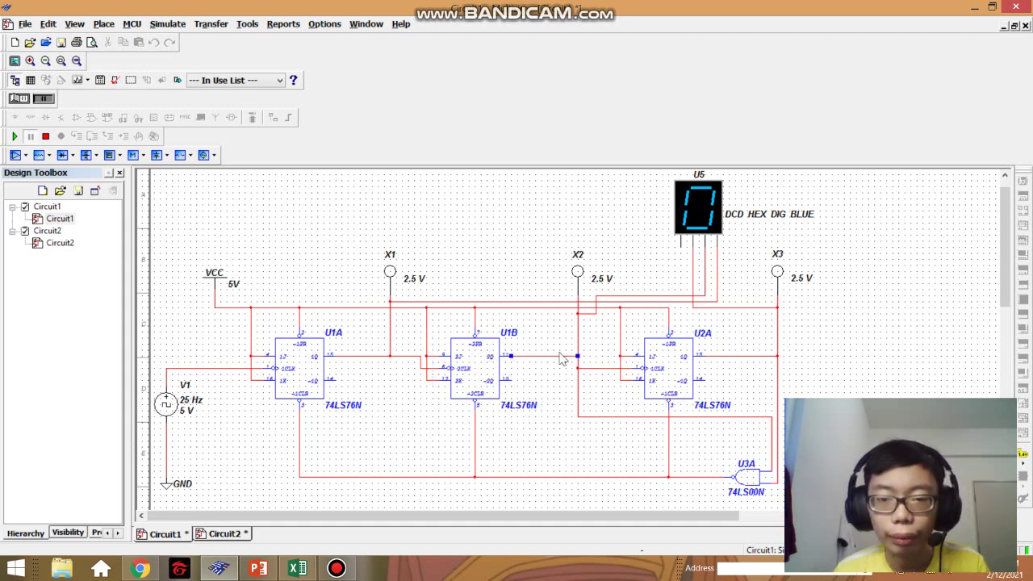
Step: Inspect the third flip-flop U2A, its input from U1B and its output wire
click(672, 368)
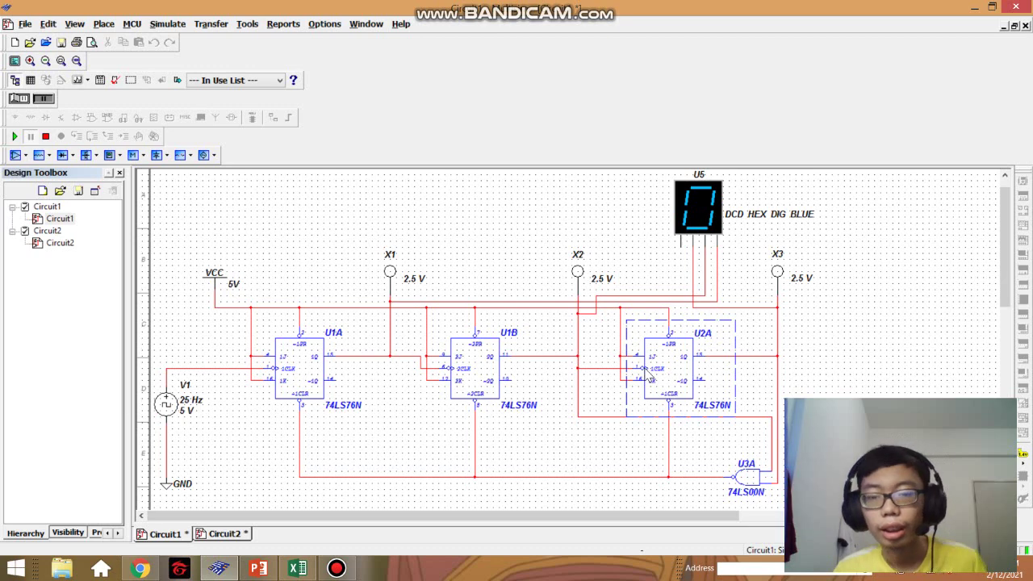
click(567, 356)
click(555, 344)
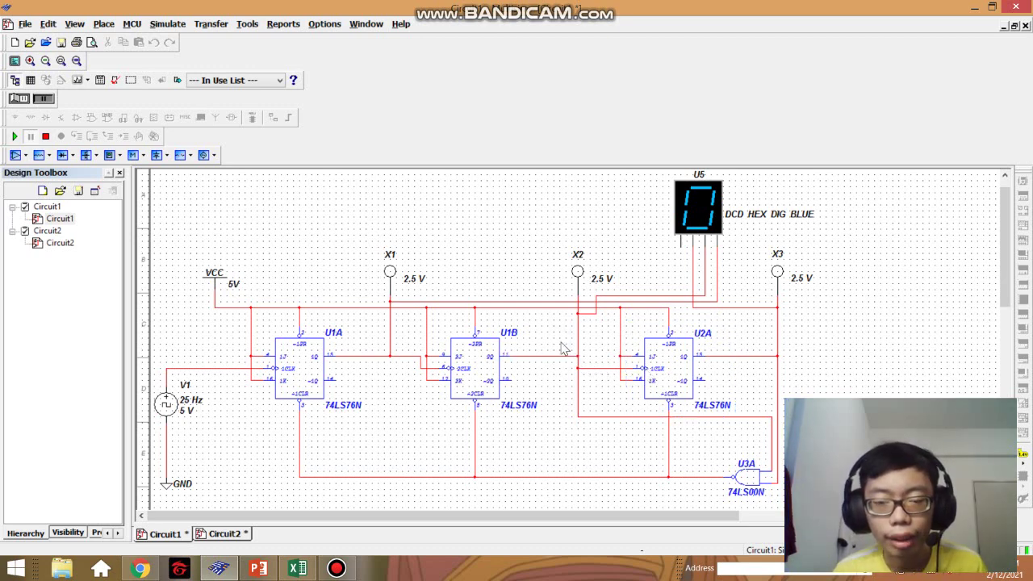
click(658, 369)
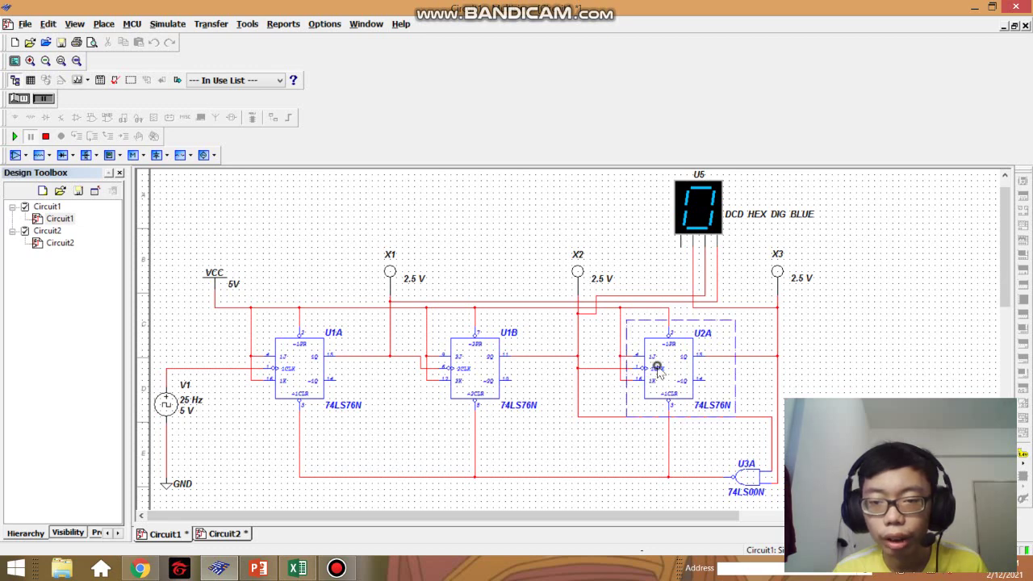
click(714, 356)
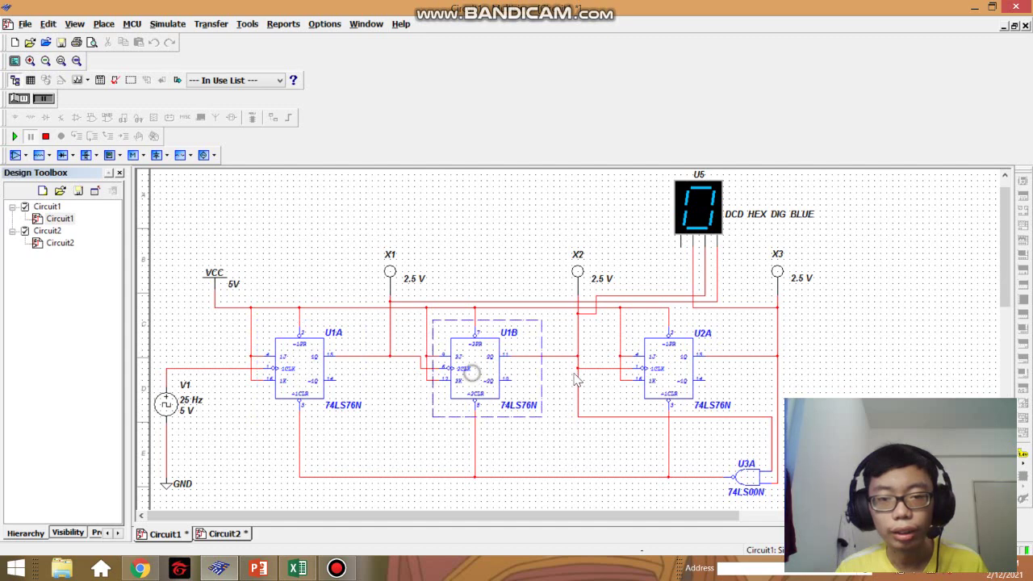
click(660, 380)
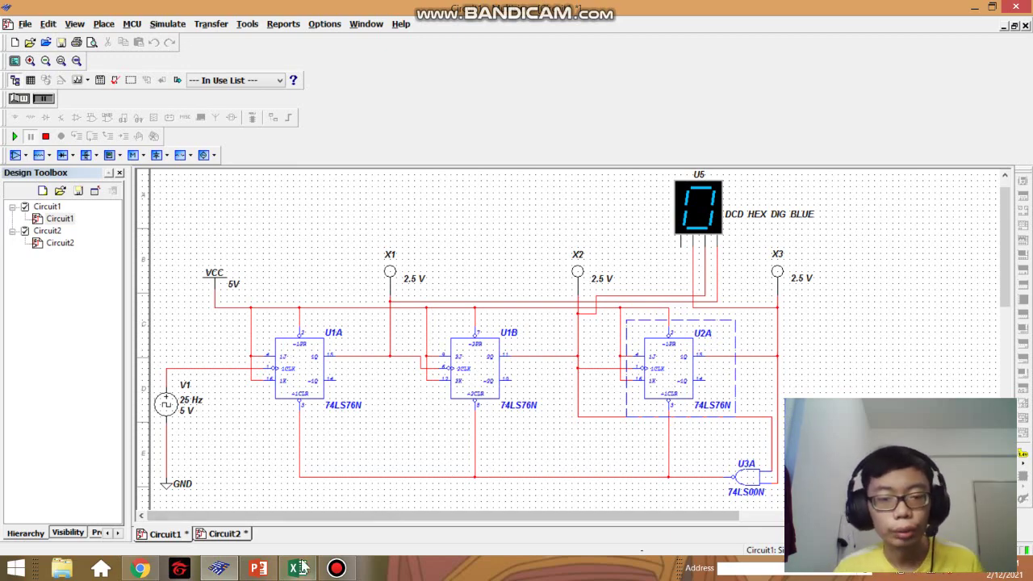
Step: Bring up Digital.xlsx and select the truth table values A2:C9
mouse_move(298, 570)
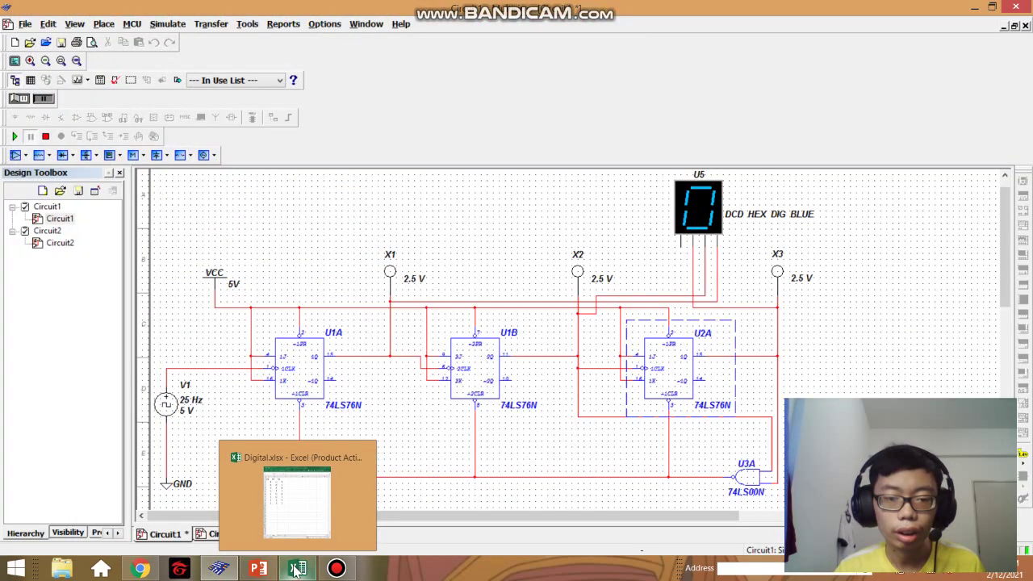
click(295, 569)
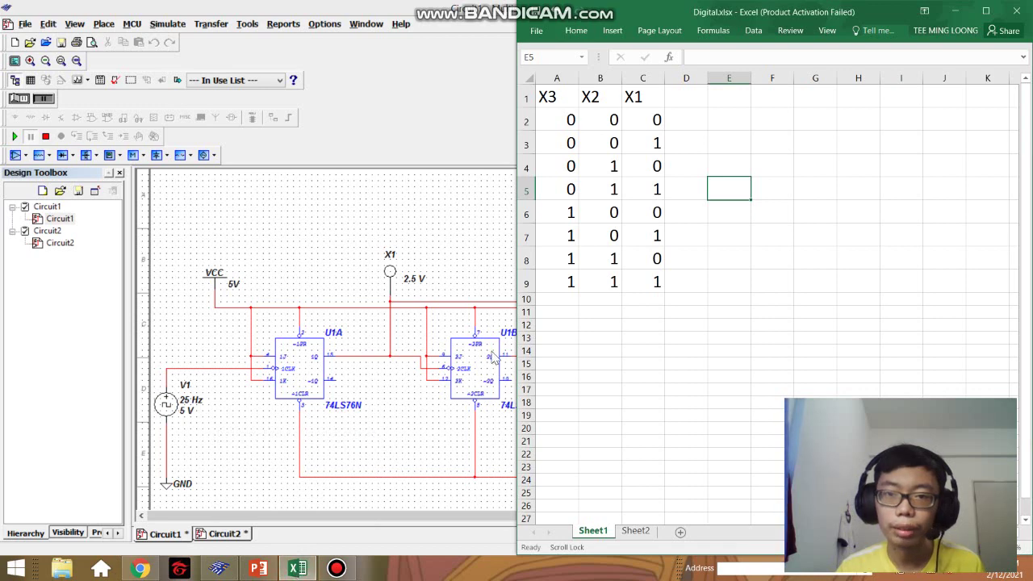
click(567, 122)
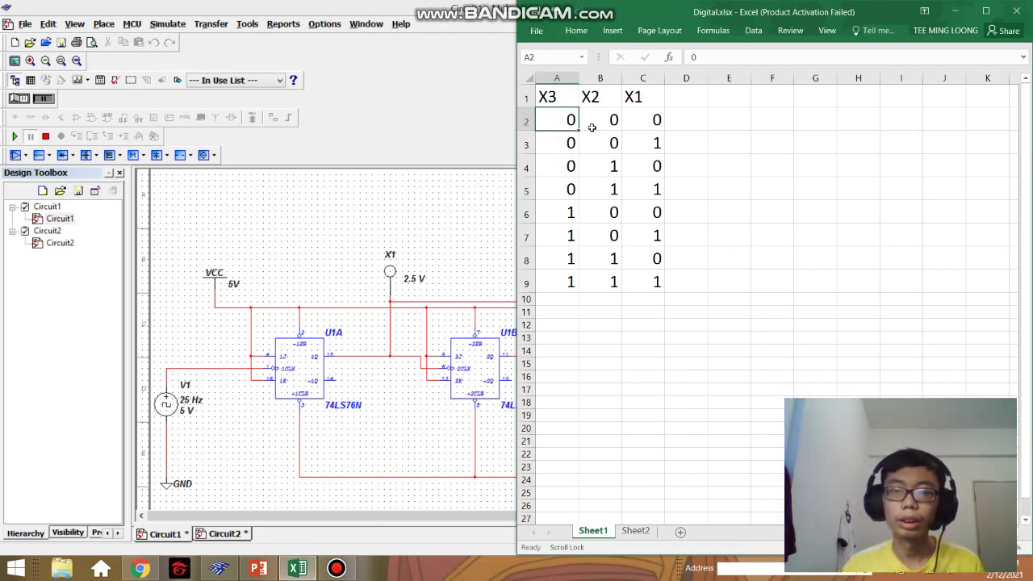
drag(567, 121, 681, 287)
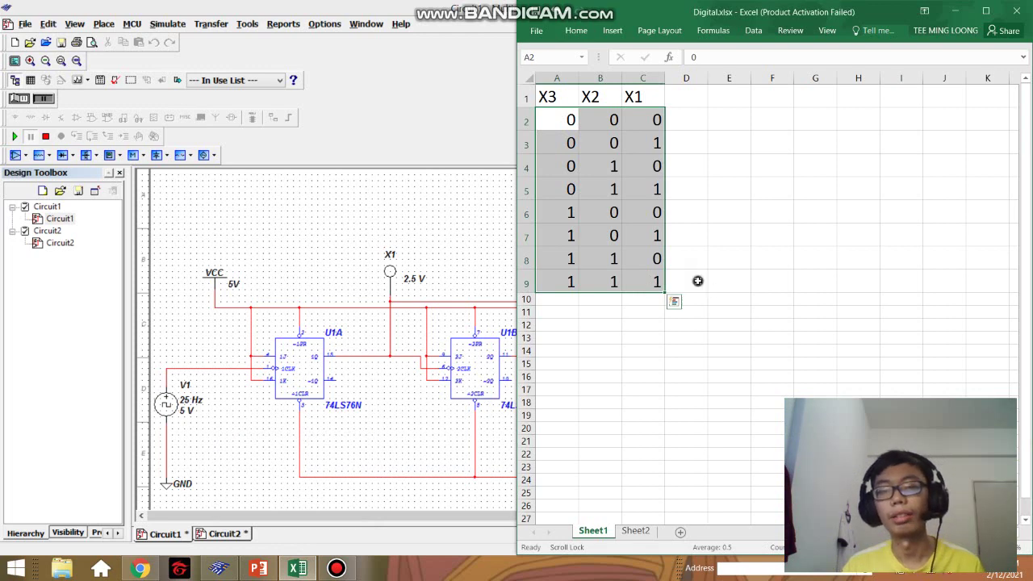
click(697, 280)
drag(557, 117, 656, 281)
click(627, 130)
drag(563, 118, 657, 282)
Step: Point out rows 2 and 9, then highlight states 101, 110 and the starting state 000
mouse_move(655, 120)
mouse_down()
mouse_move(613, 166)
mouse_move(655, 121)
mouse_up()
click(554, 284)
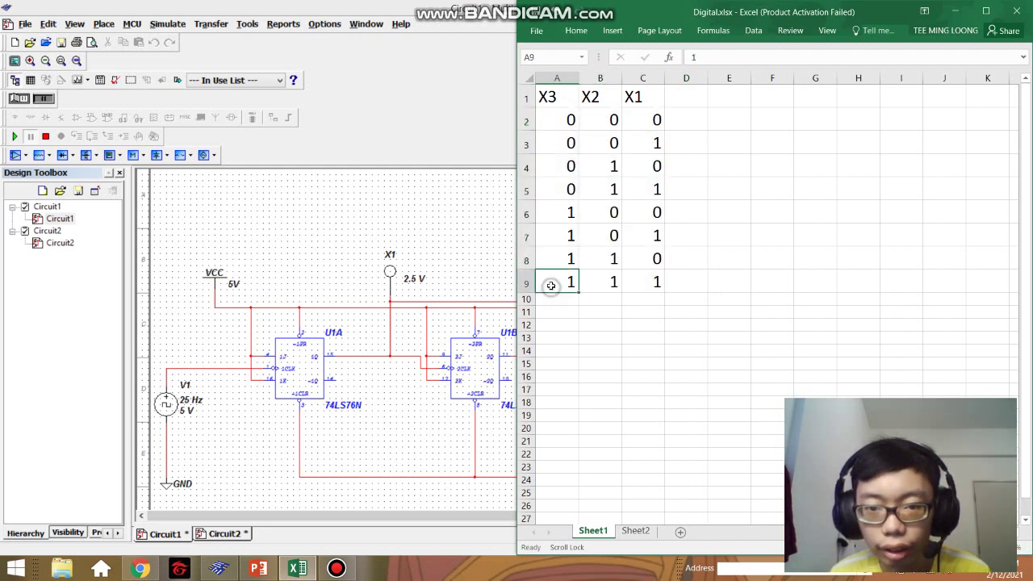
click(650, 287)
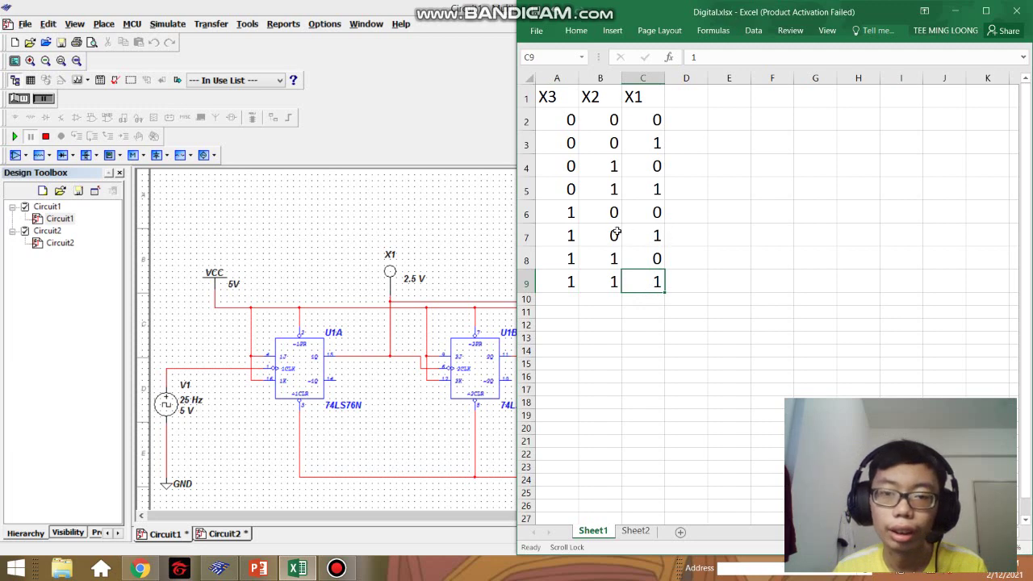
drag(562, 233, 618, 256)
drag(686, 260, 691, 243)
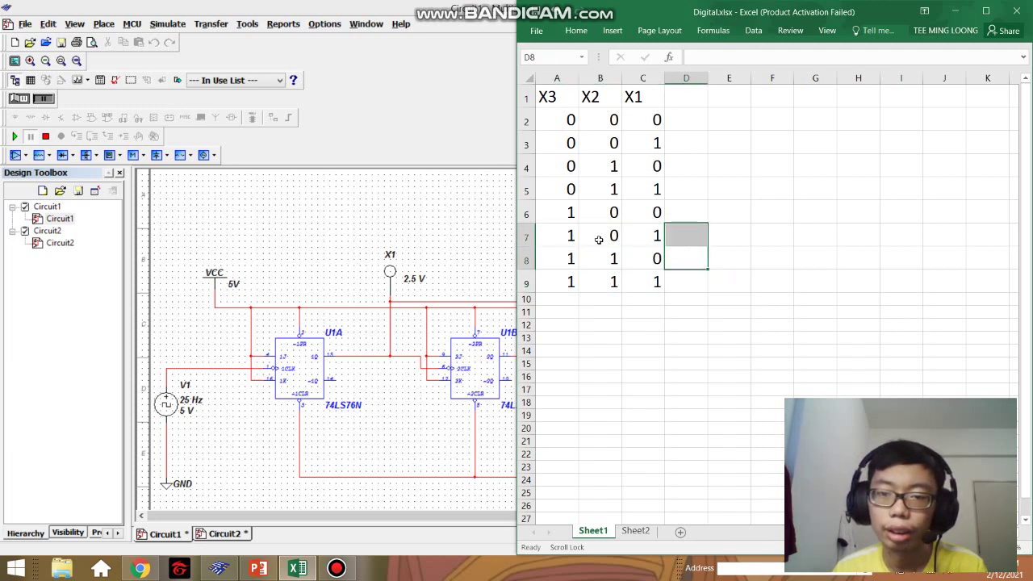
drag(562, 234, 804, 235)
drag(562, 260, 777, 261)
click(636, 255)
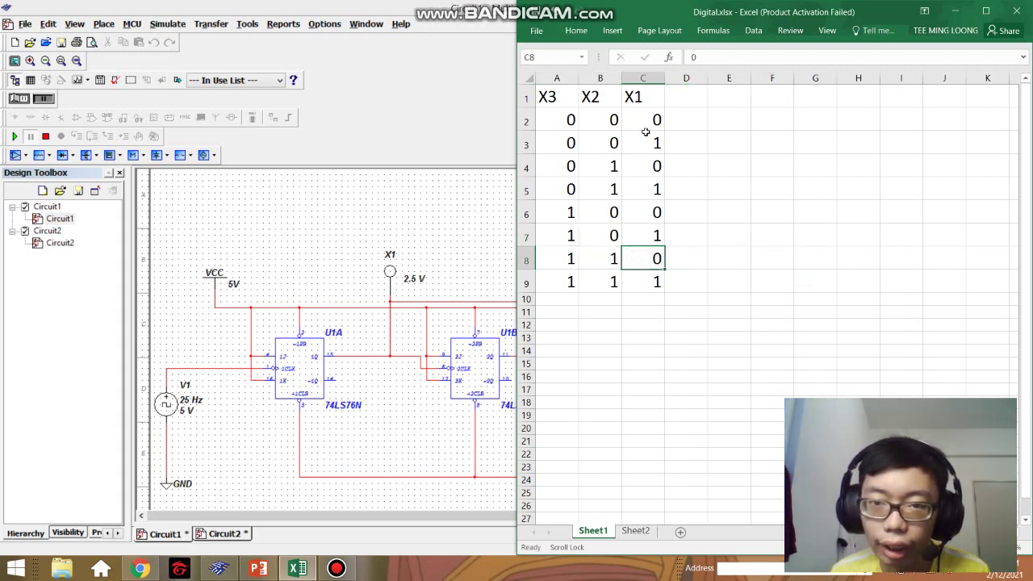
click(605, 115)
drag(567, 120, 944, 125)
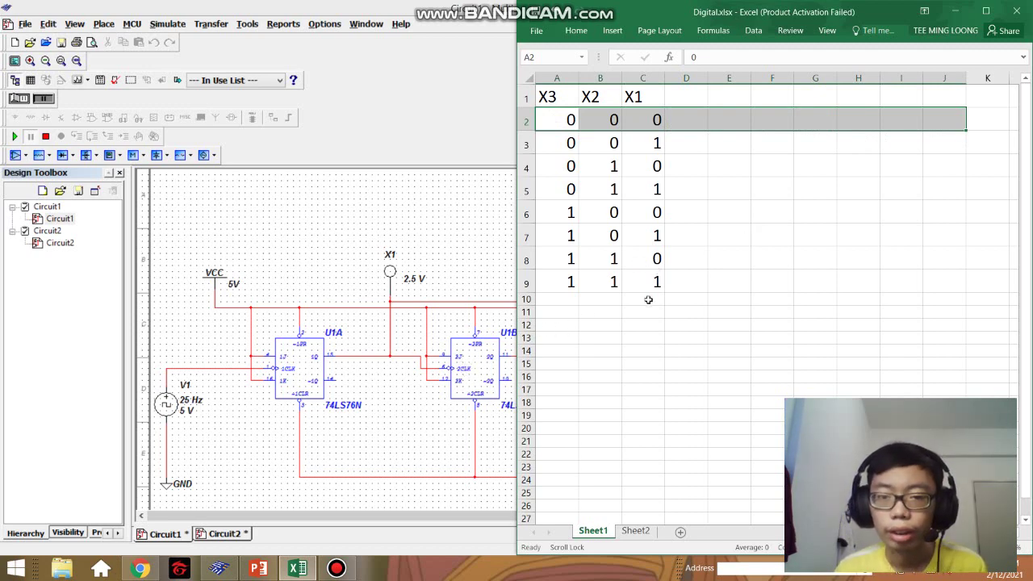
Step: Compare the X3 and X2 columns for states 101 and 110 in rows 7 and 8
click(571, 259)
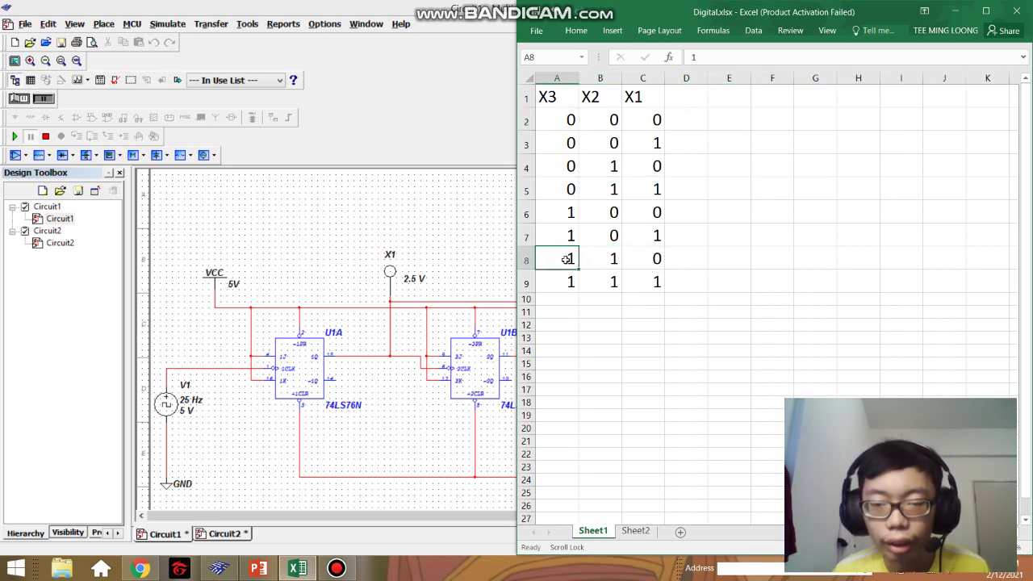
click(564, 237)
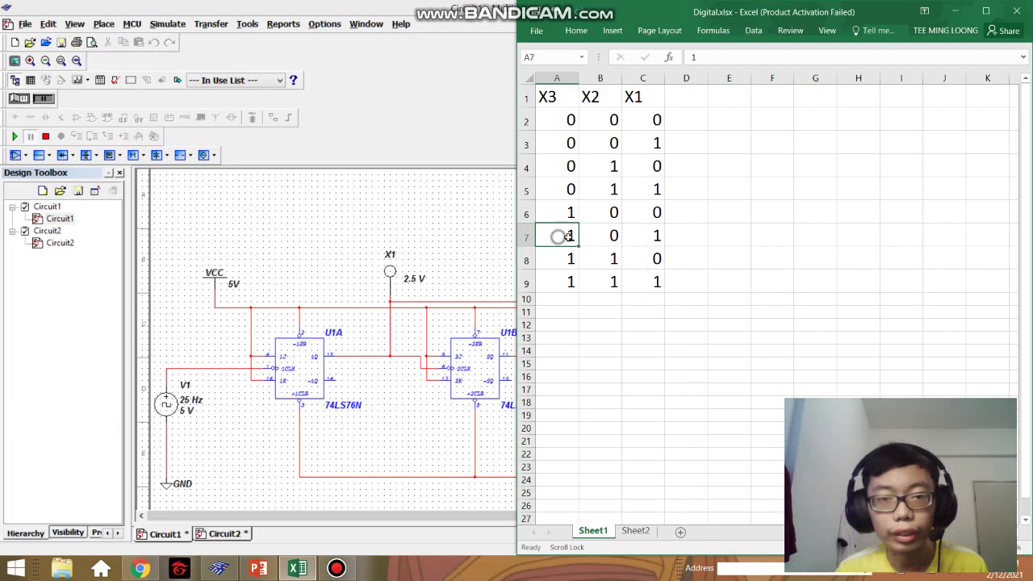
drag(557, 235, 730, 238)
drag(570, 263, 723, 263)
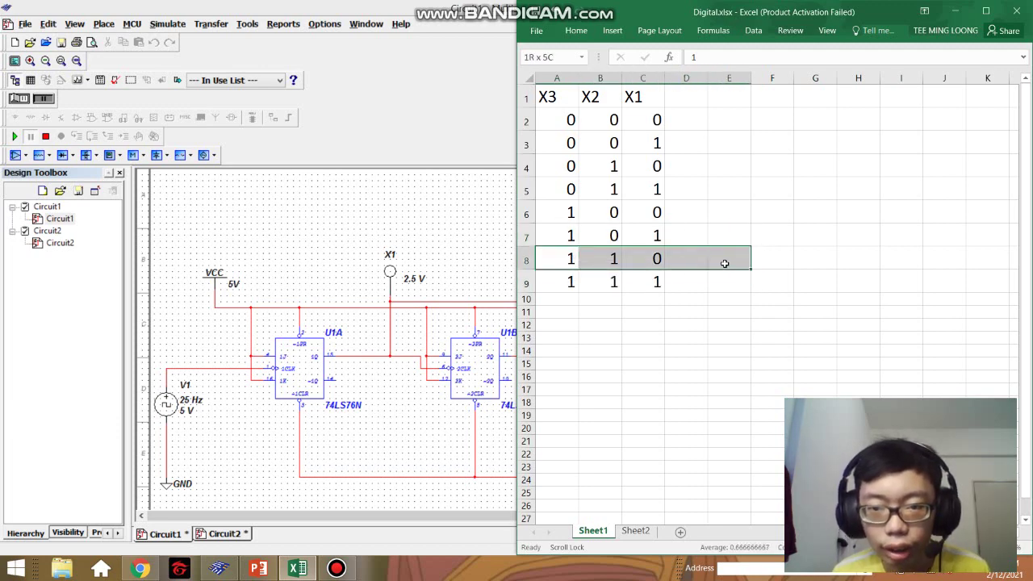
click(559, 257)
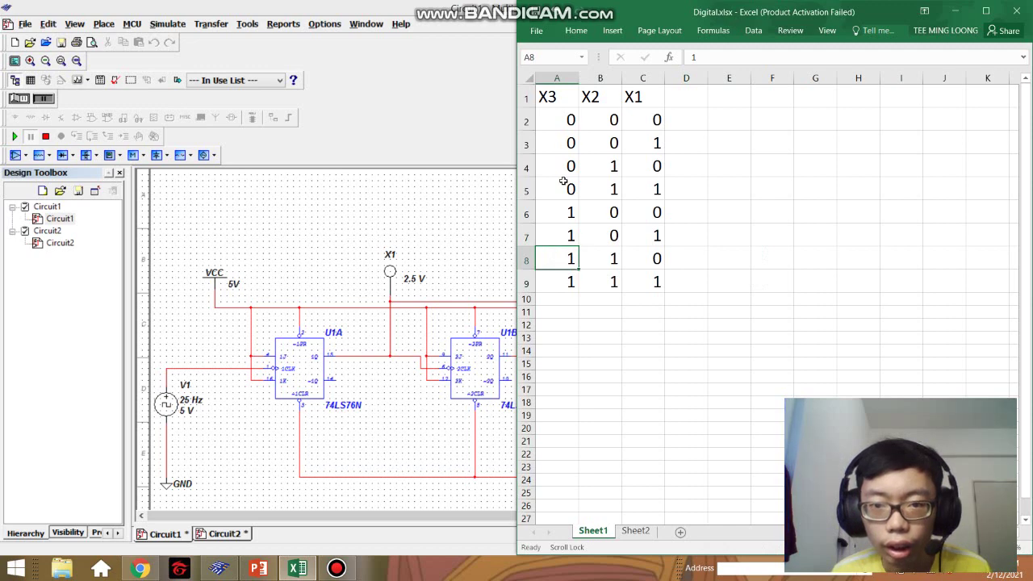
click(554, 99)
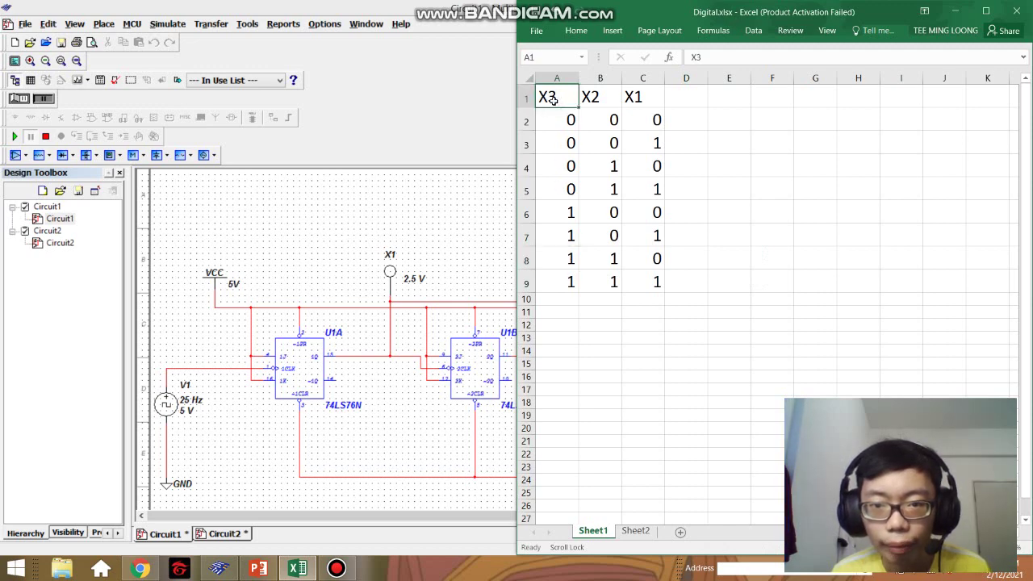
click(557, 260)
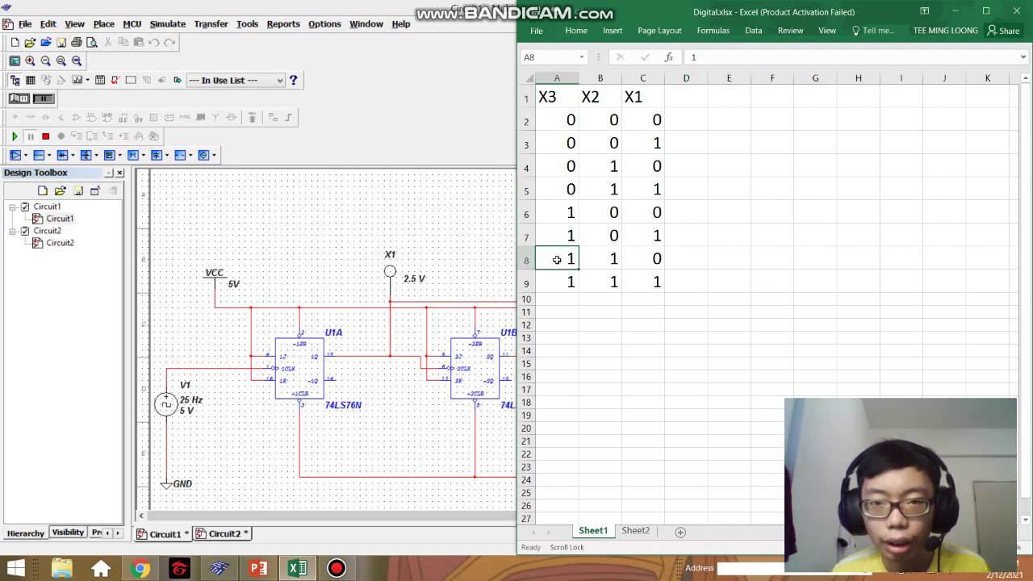
click(592, 101)
click(611, 260)
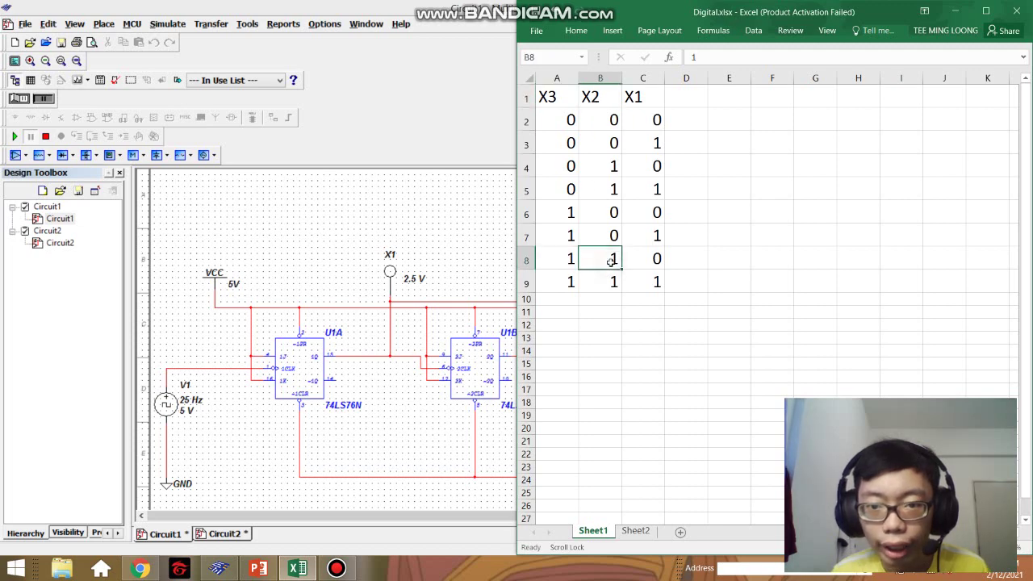
Step: Back in Multisim, select the U3A NAND gate, U2A flip-flop and probes X2 and X3
click(484, 213)
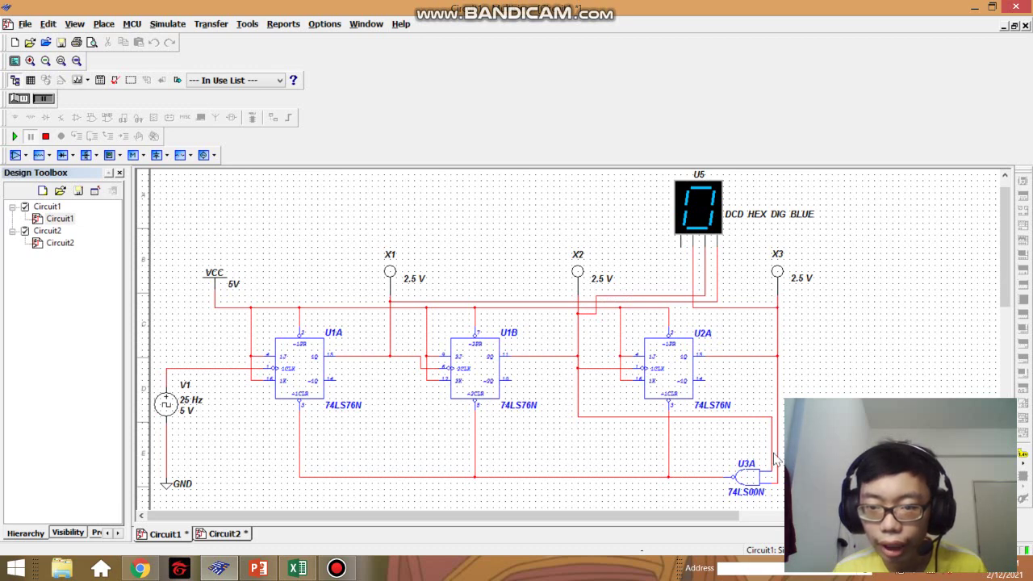
click(749, 480)
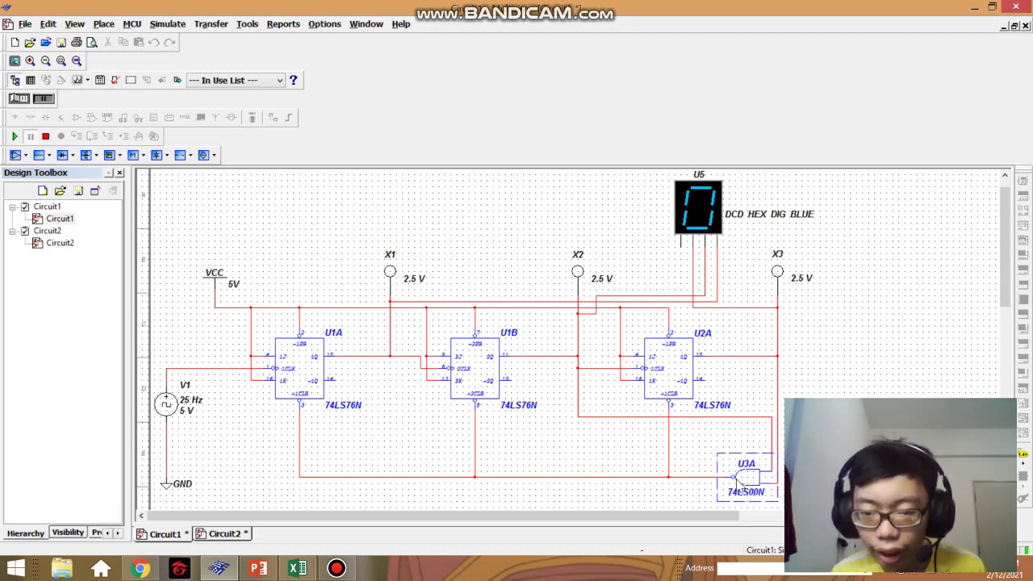
click(669, 407)
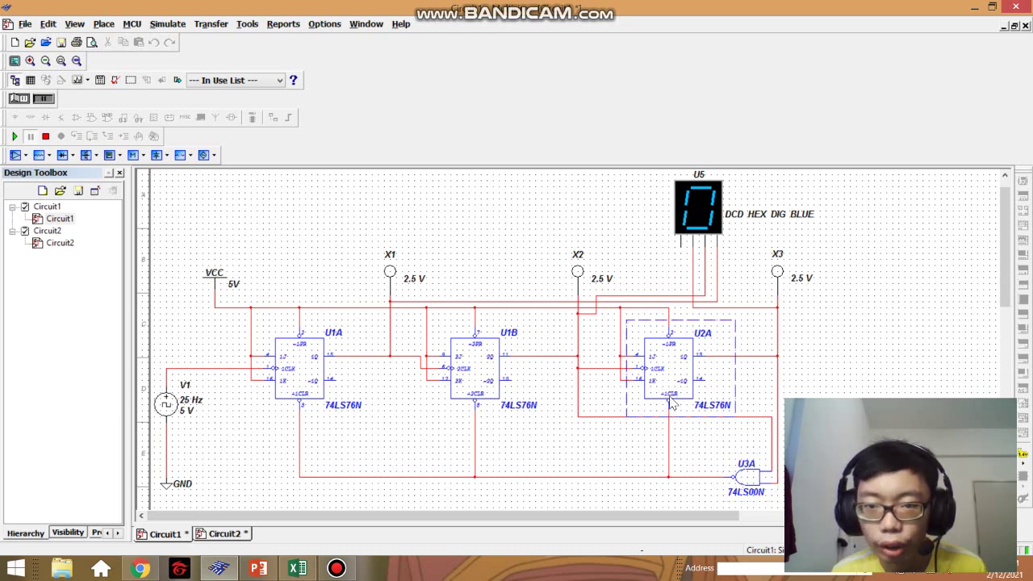
click(578, 274)
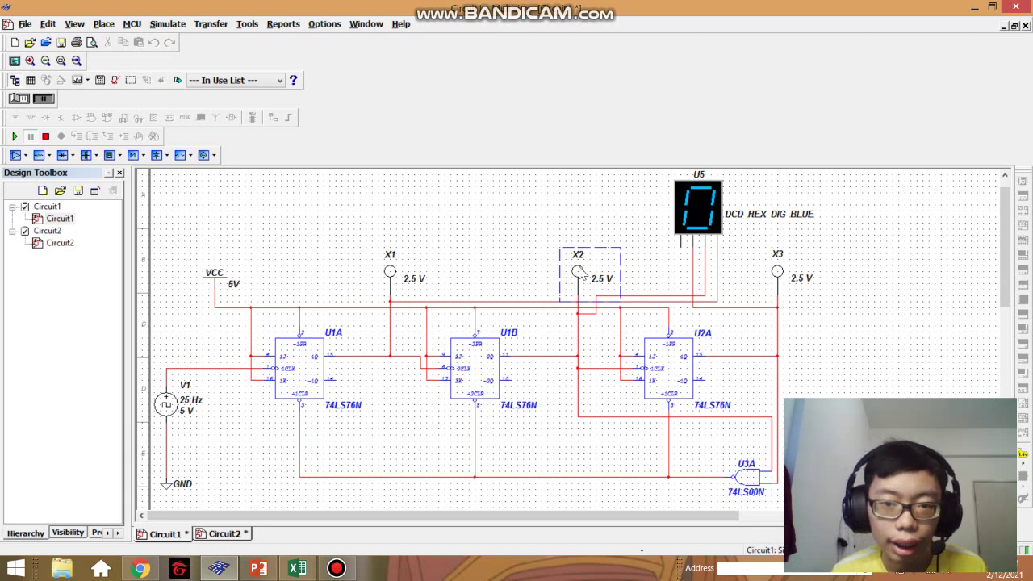
click(773, 281)
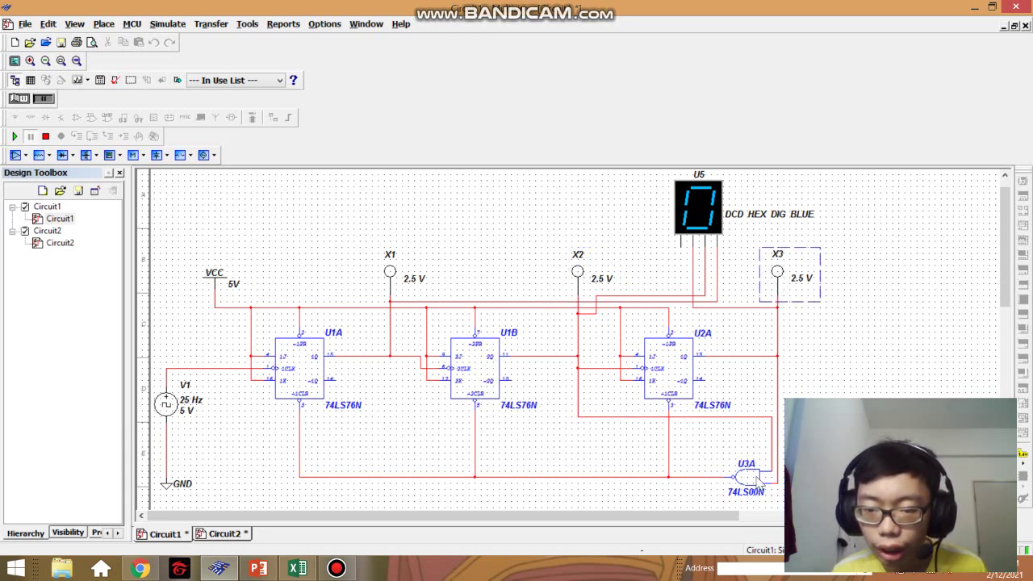
click(757, 478)
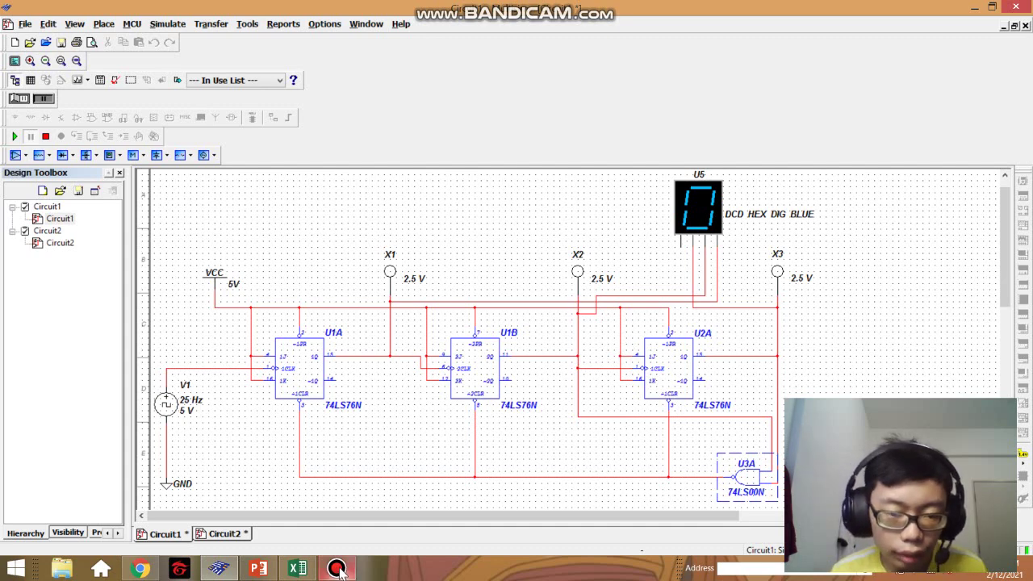
mouse_move(343, 568)
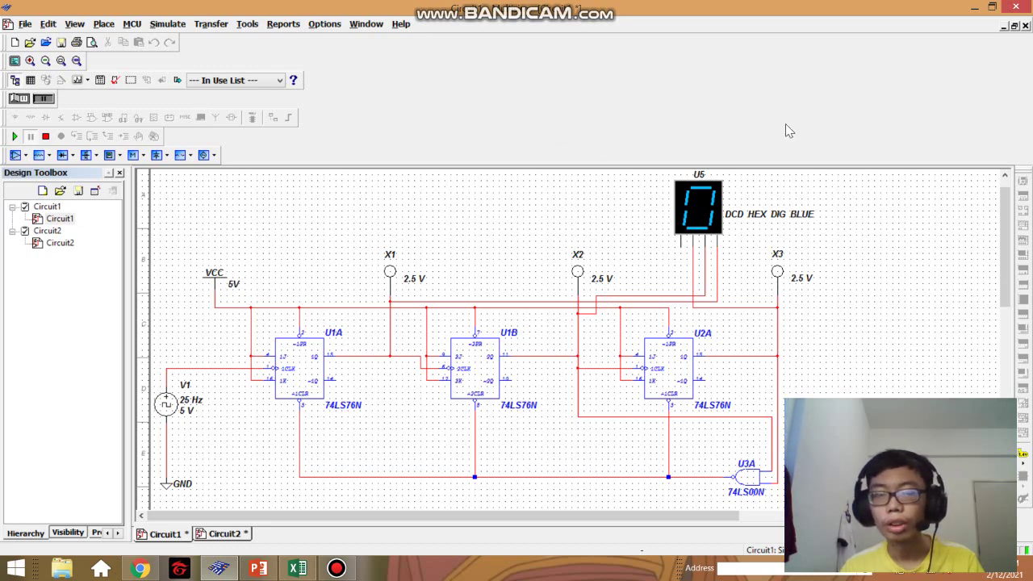
Step: Place Multisim on the left half and Excel on the right, zooming out to fit the circuit
click(297, 568)
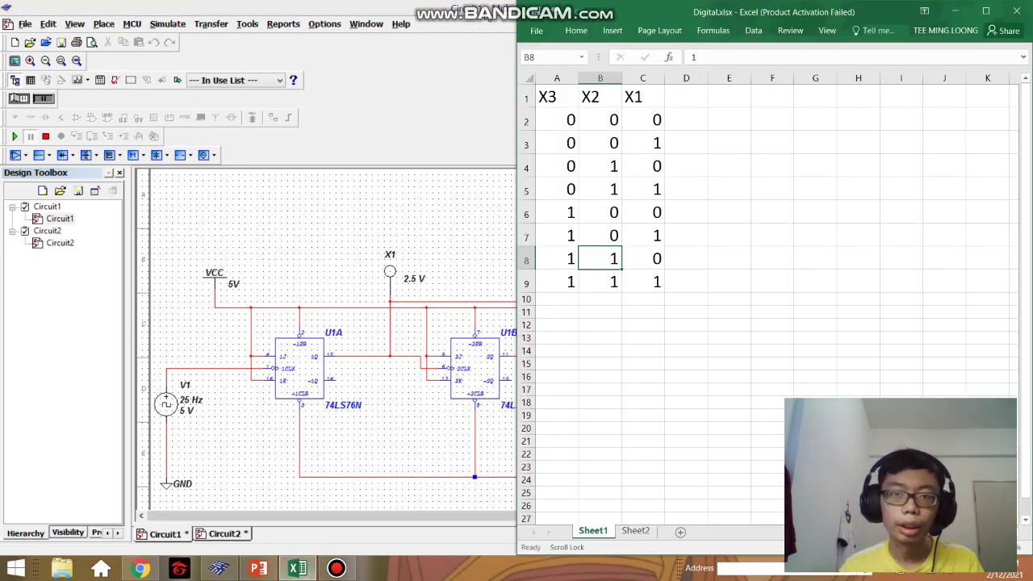
click(218, 568)
key(super+Left)
click(192, 391)
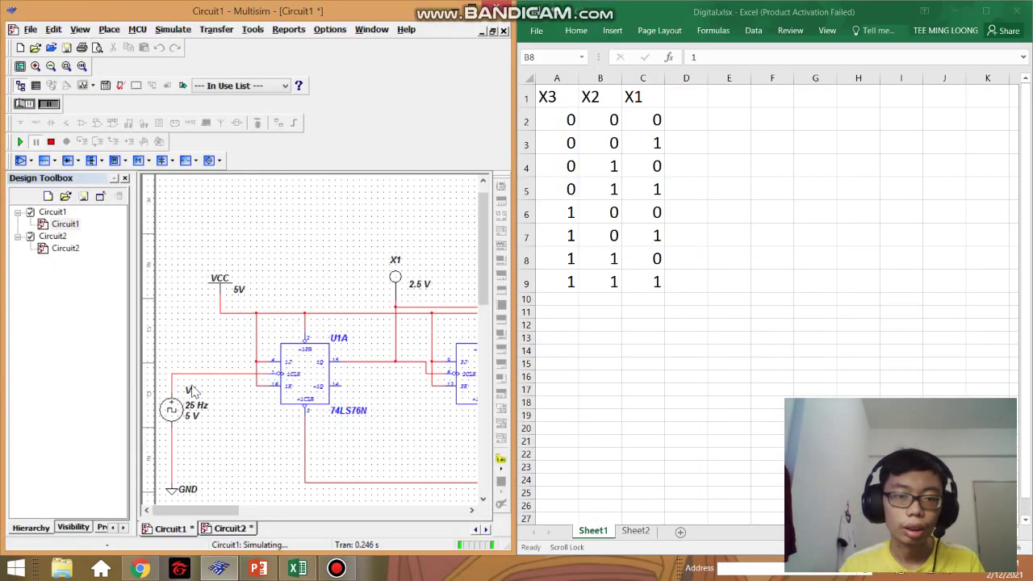
drag(195, 510, 278, 510)
scroll(313, 339, down, 2)
scroll(313, 339, down, 2)
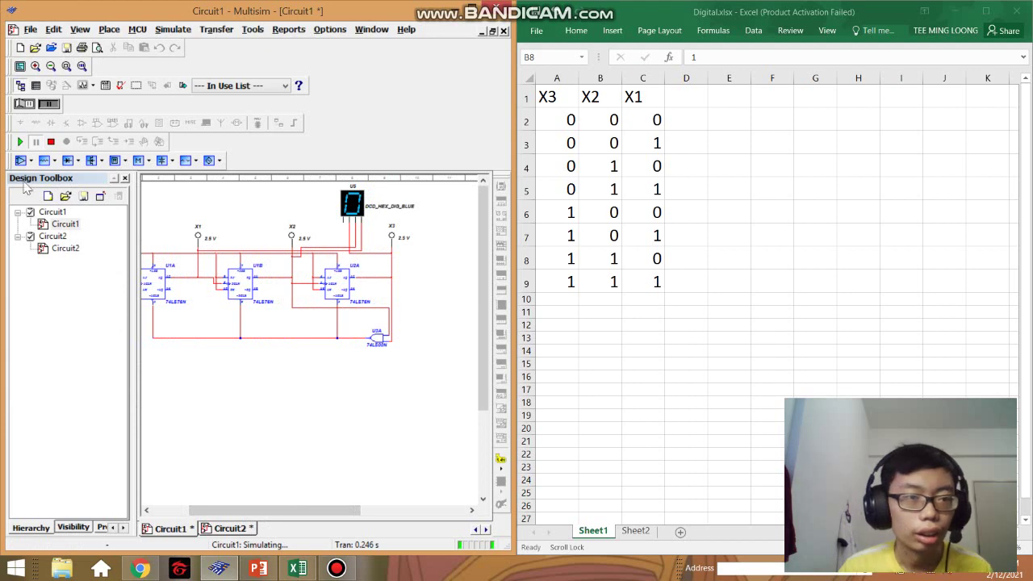
Step: Stop the running simulation and select cells A2, B2 and D2 of the truth table
click(49, 143)
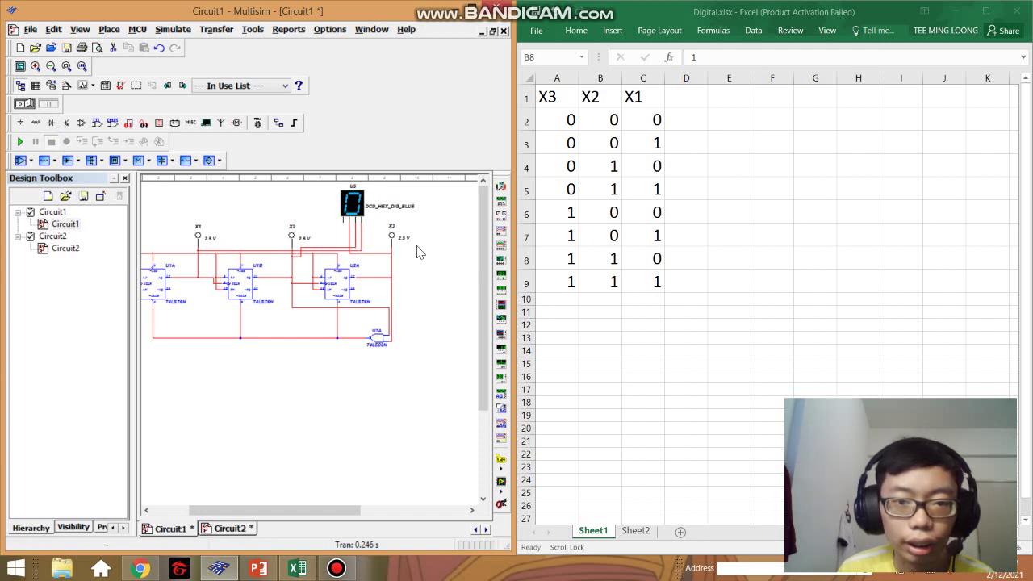
click(568, 121)
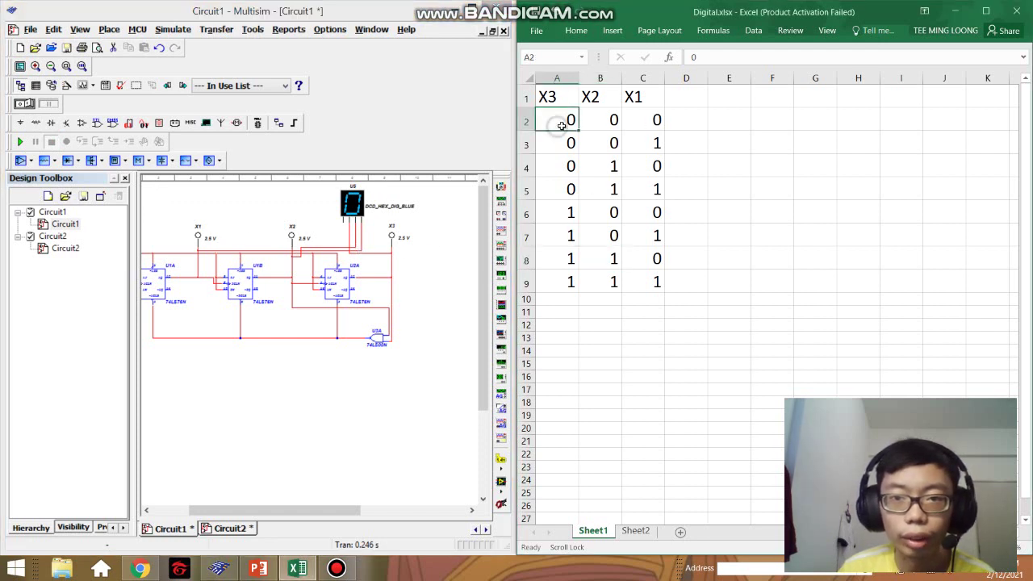
click(587, 125)
click(669, 123)
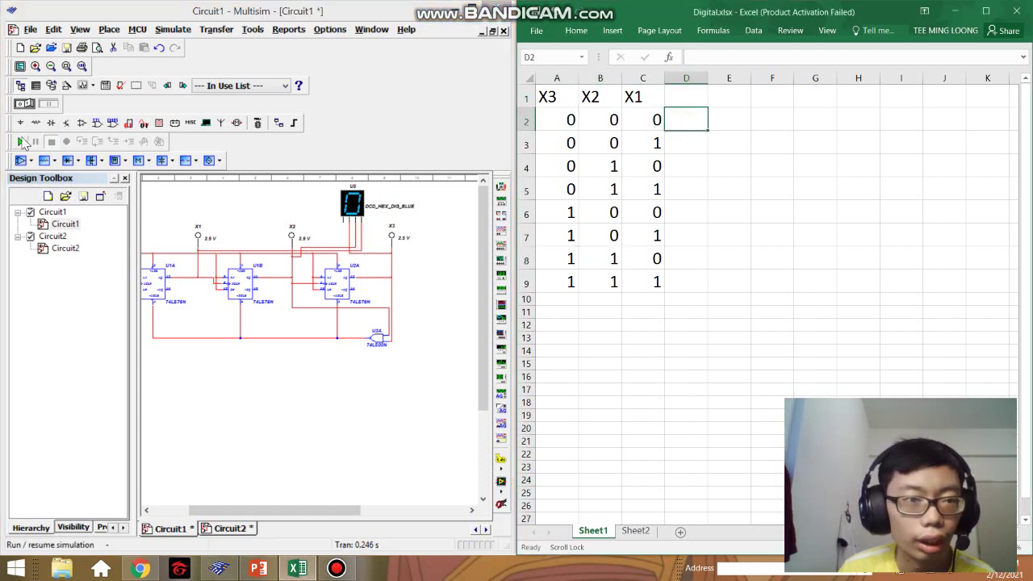
Step: Start, stop and restart the counter simulation, then pause it to read the count
click(20, 141)
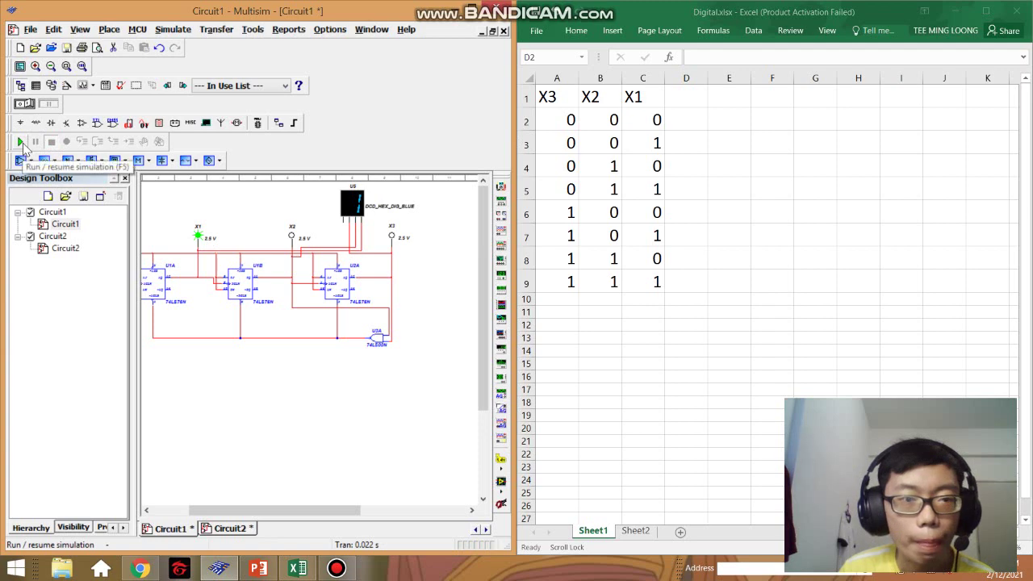
click(21, 142)
click(51, 141)
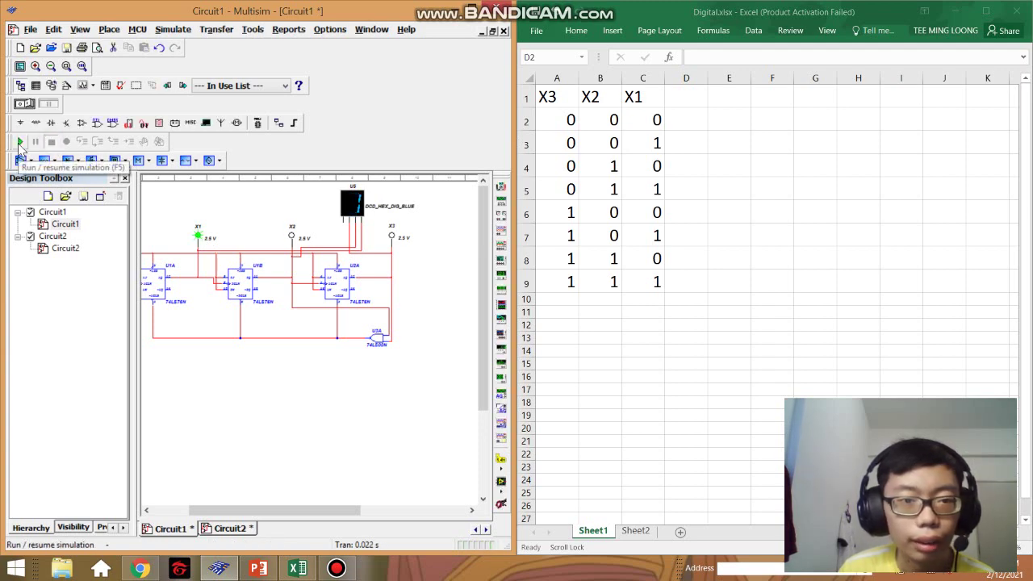
click(21, 142)
click(51, 141)
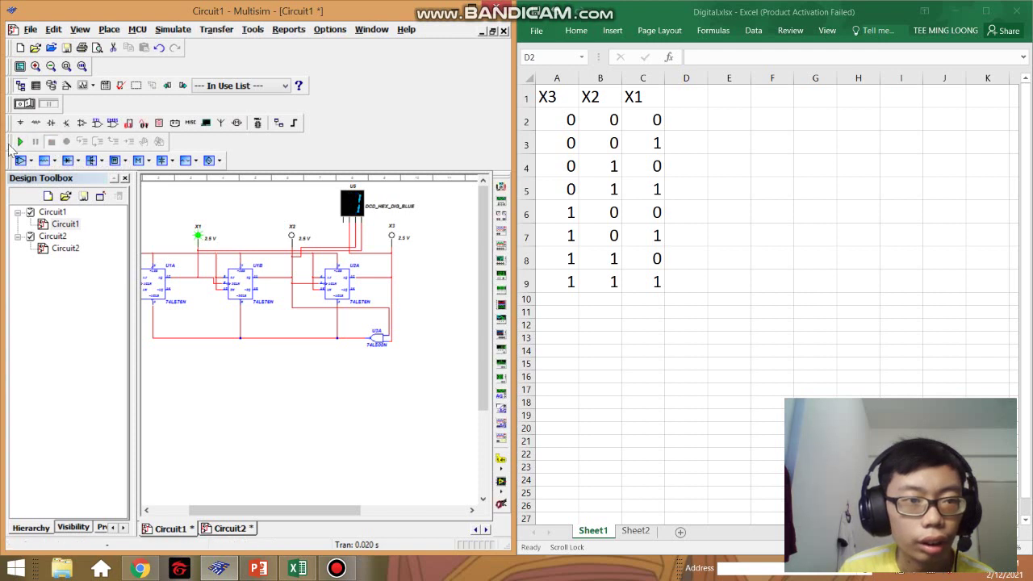
click(21, 142)
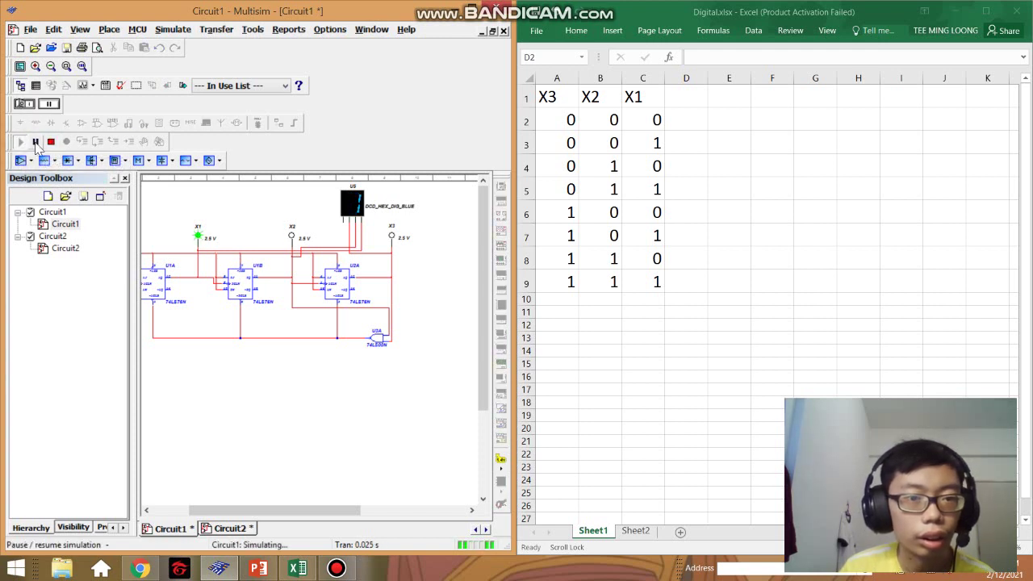
click(36, 142)
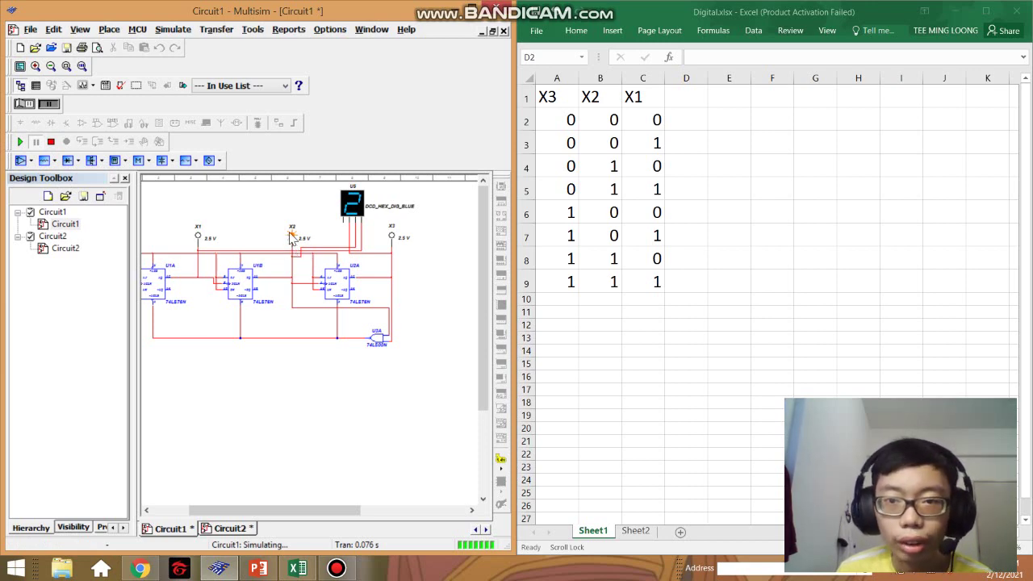
Step: Compare the display against truth-table rows 4 and 5, then return to the circuit
click(613, 167)
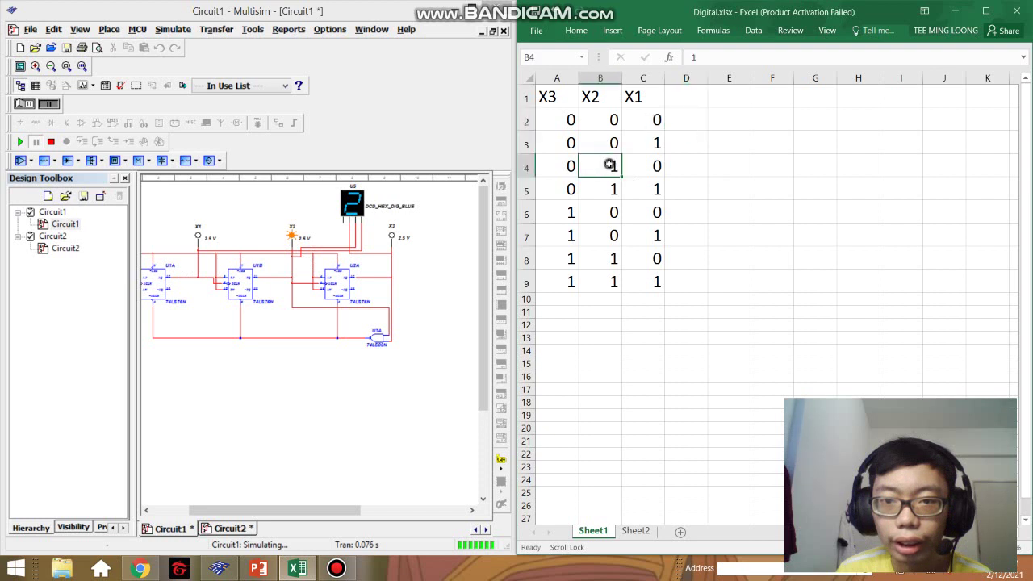
mouse_move(564, 166)
mouse_down()
mouse_move(662, 194)
mouse_move(652, 166)
mouse_move(584, 167)
mouse_up()
click(557, 190)
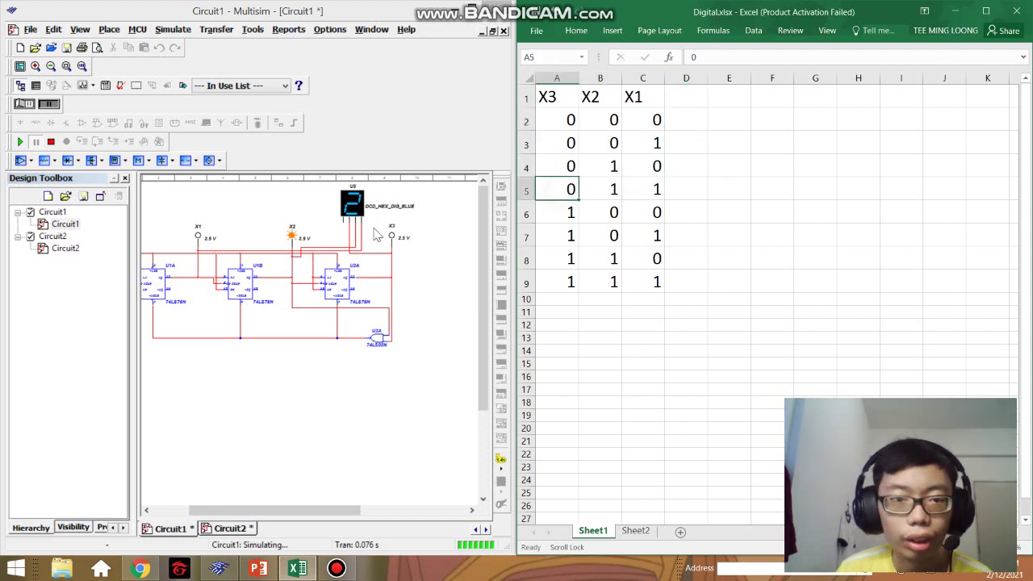
click(330, 350)
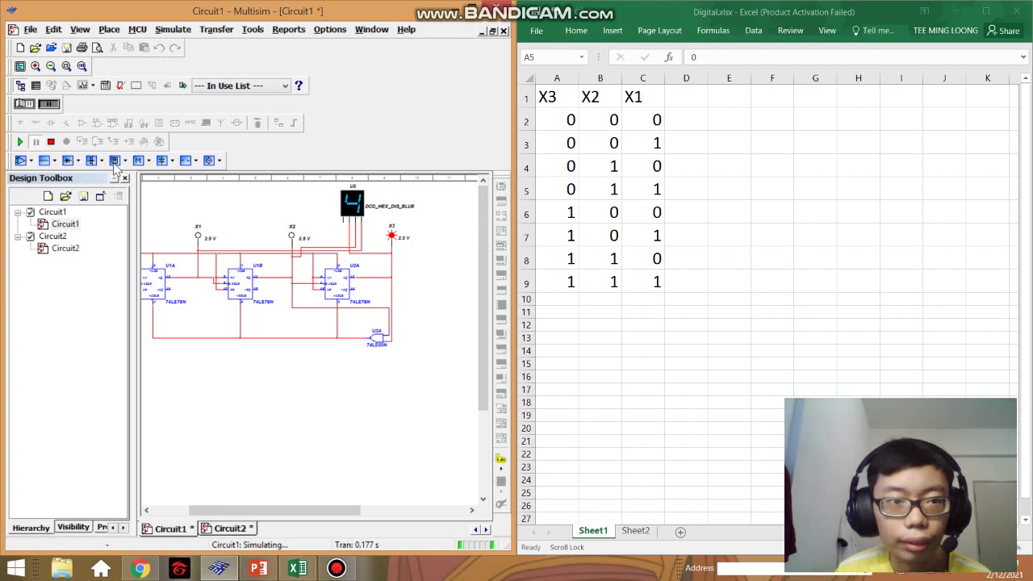
Step: Restart the counter, pause and resume it through 4 and 5 to the reset, and highlight the 000 row
click(51, 142)
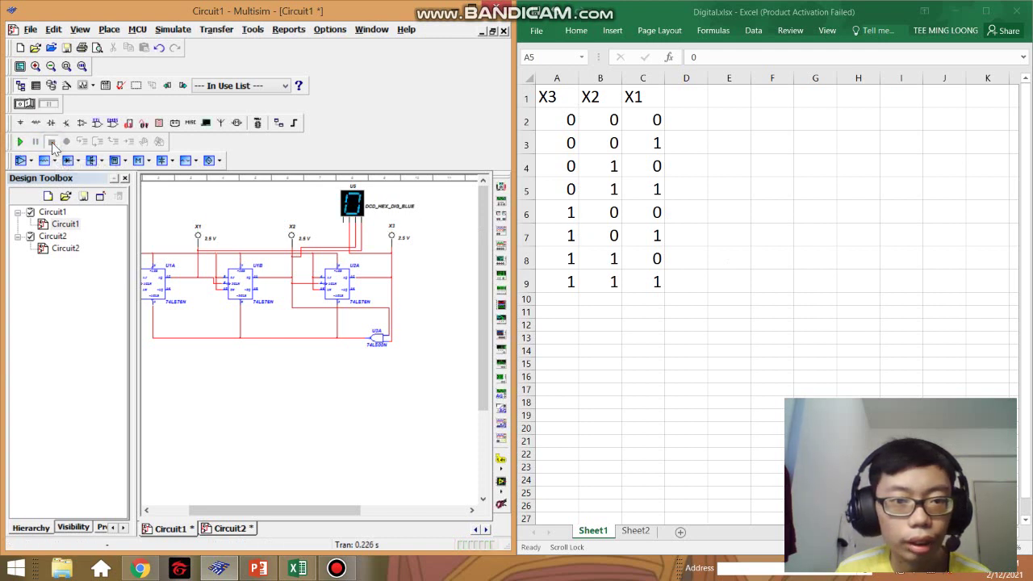
click(21, 143)
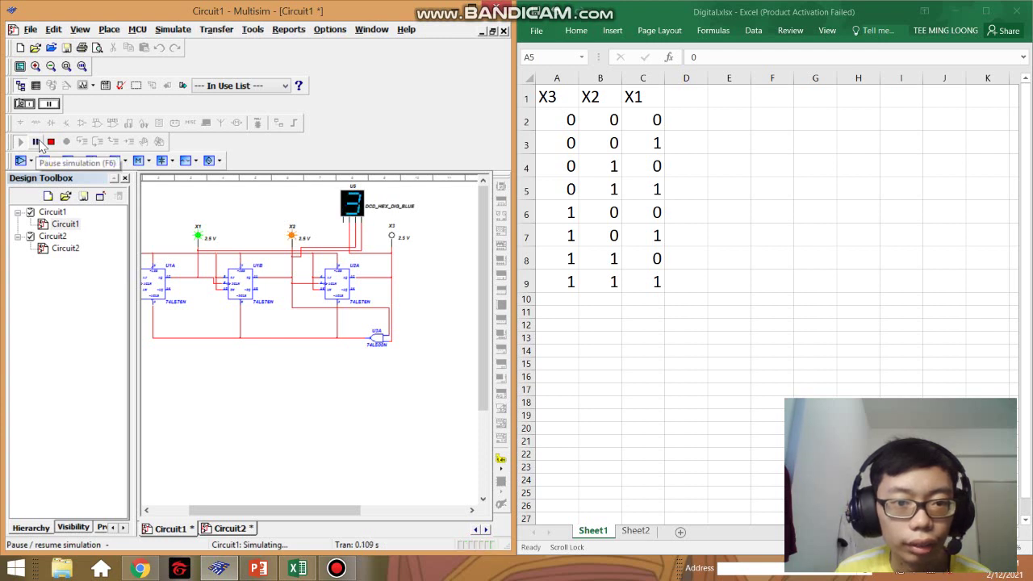
click(37, 142)
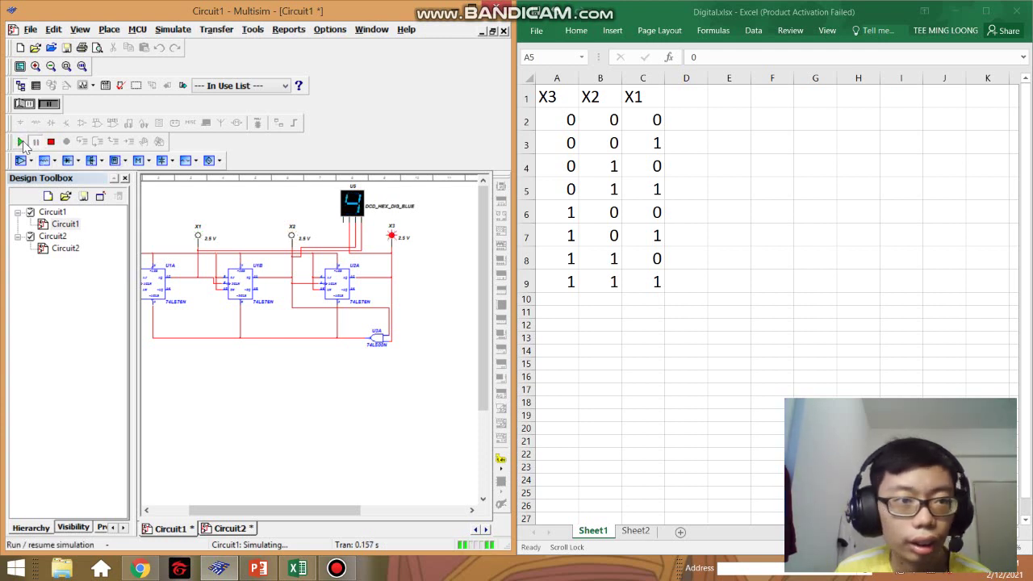
click(35, 142)
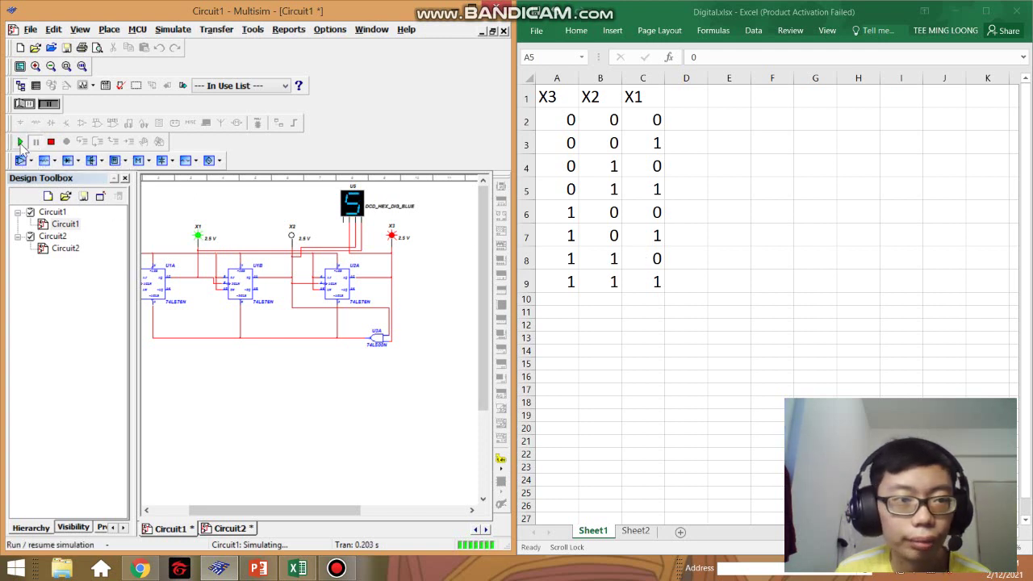
click(36, 142)
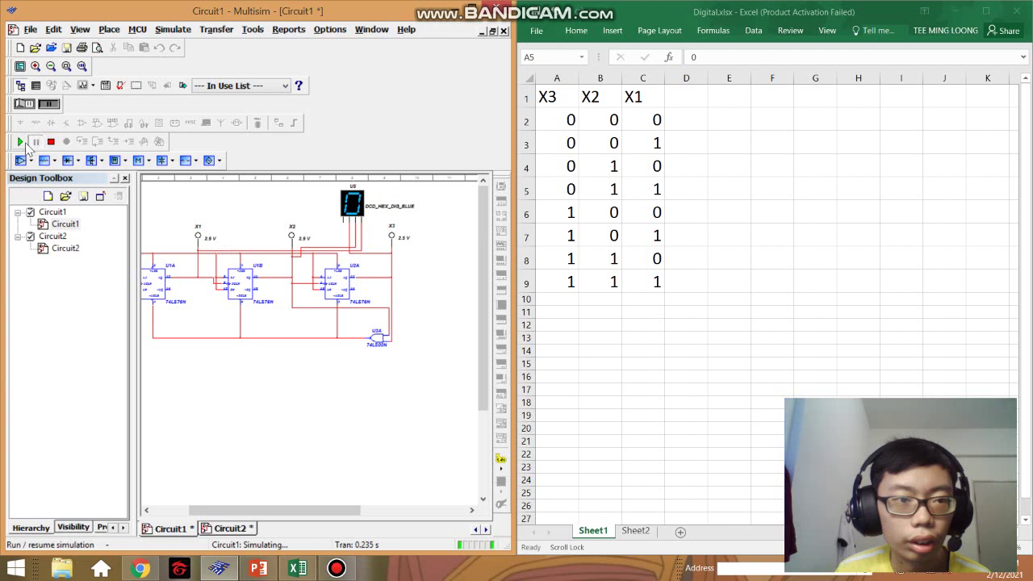
click(35, 142)
click(35, 142)
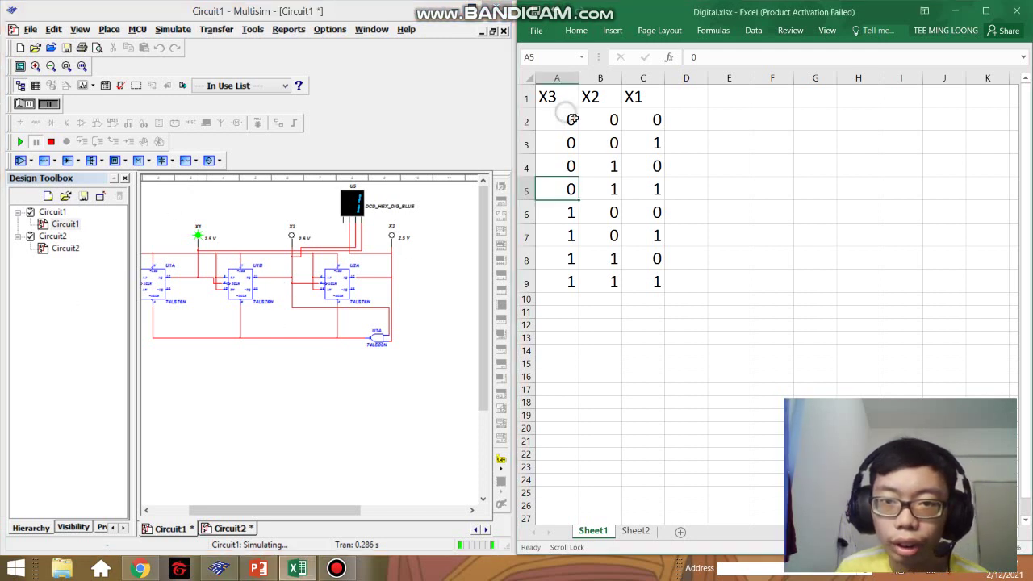
drag(547, 119, 727, 123)
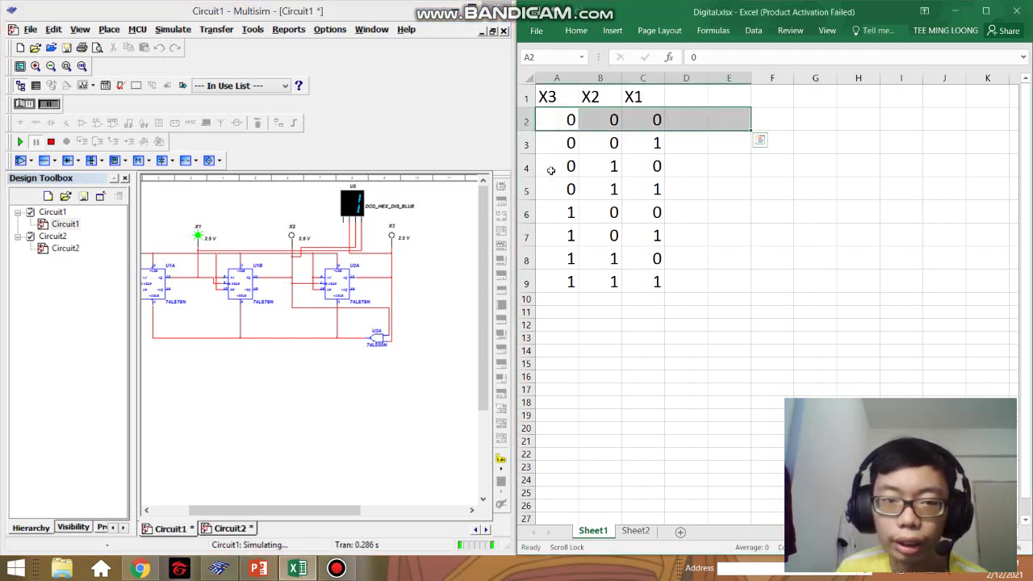
click(264, 295)
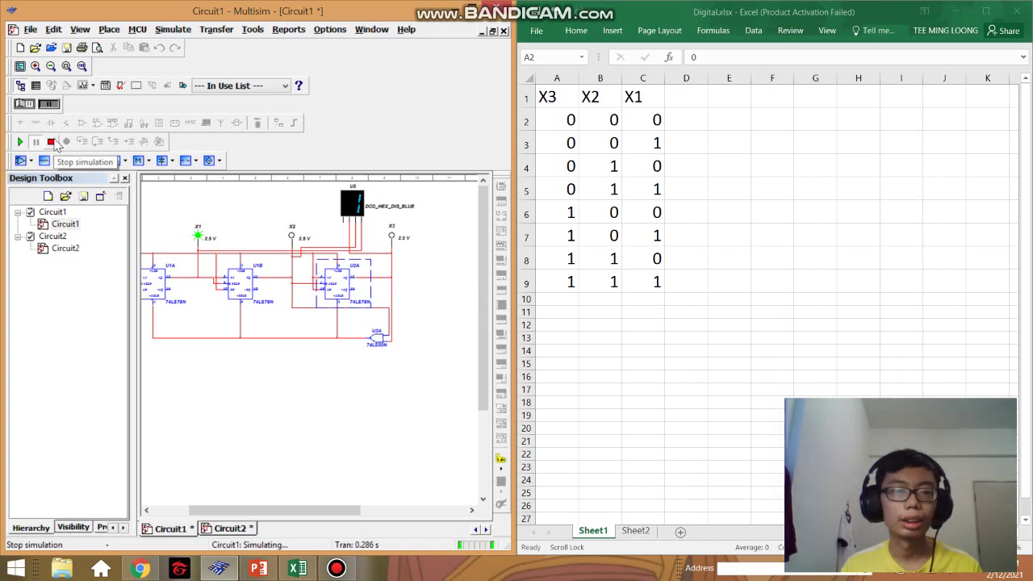
Step: Stop the simulation with the hex display holding 1 and probe X1 high
click(51, 142)
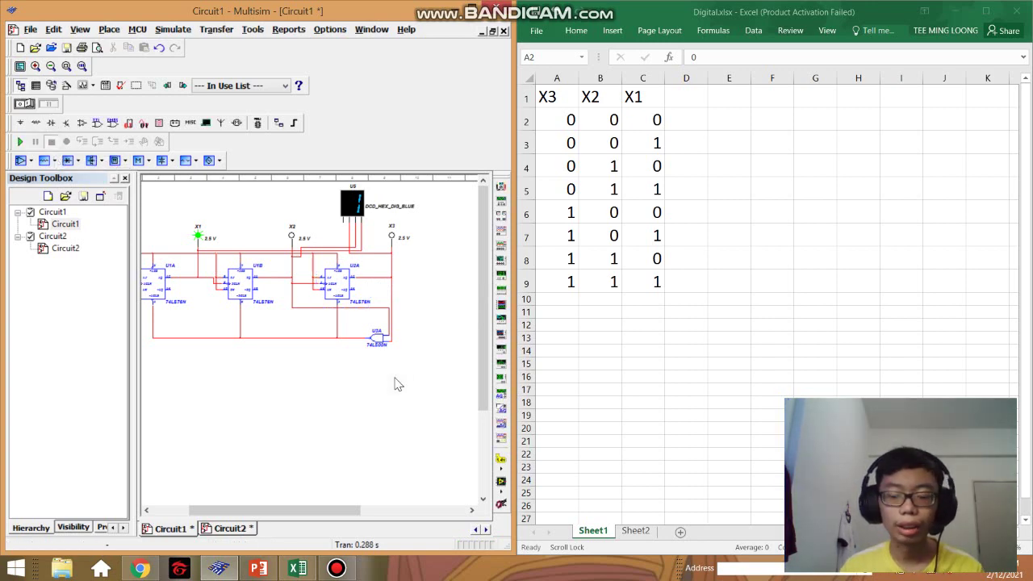